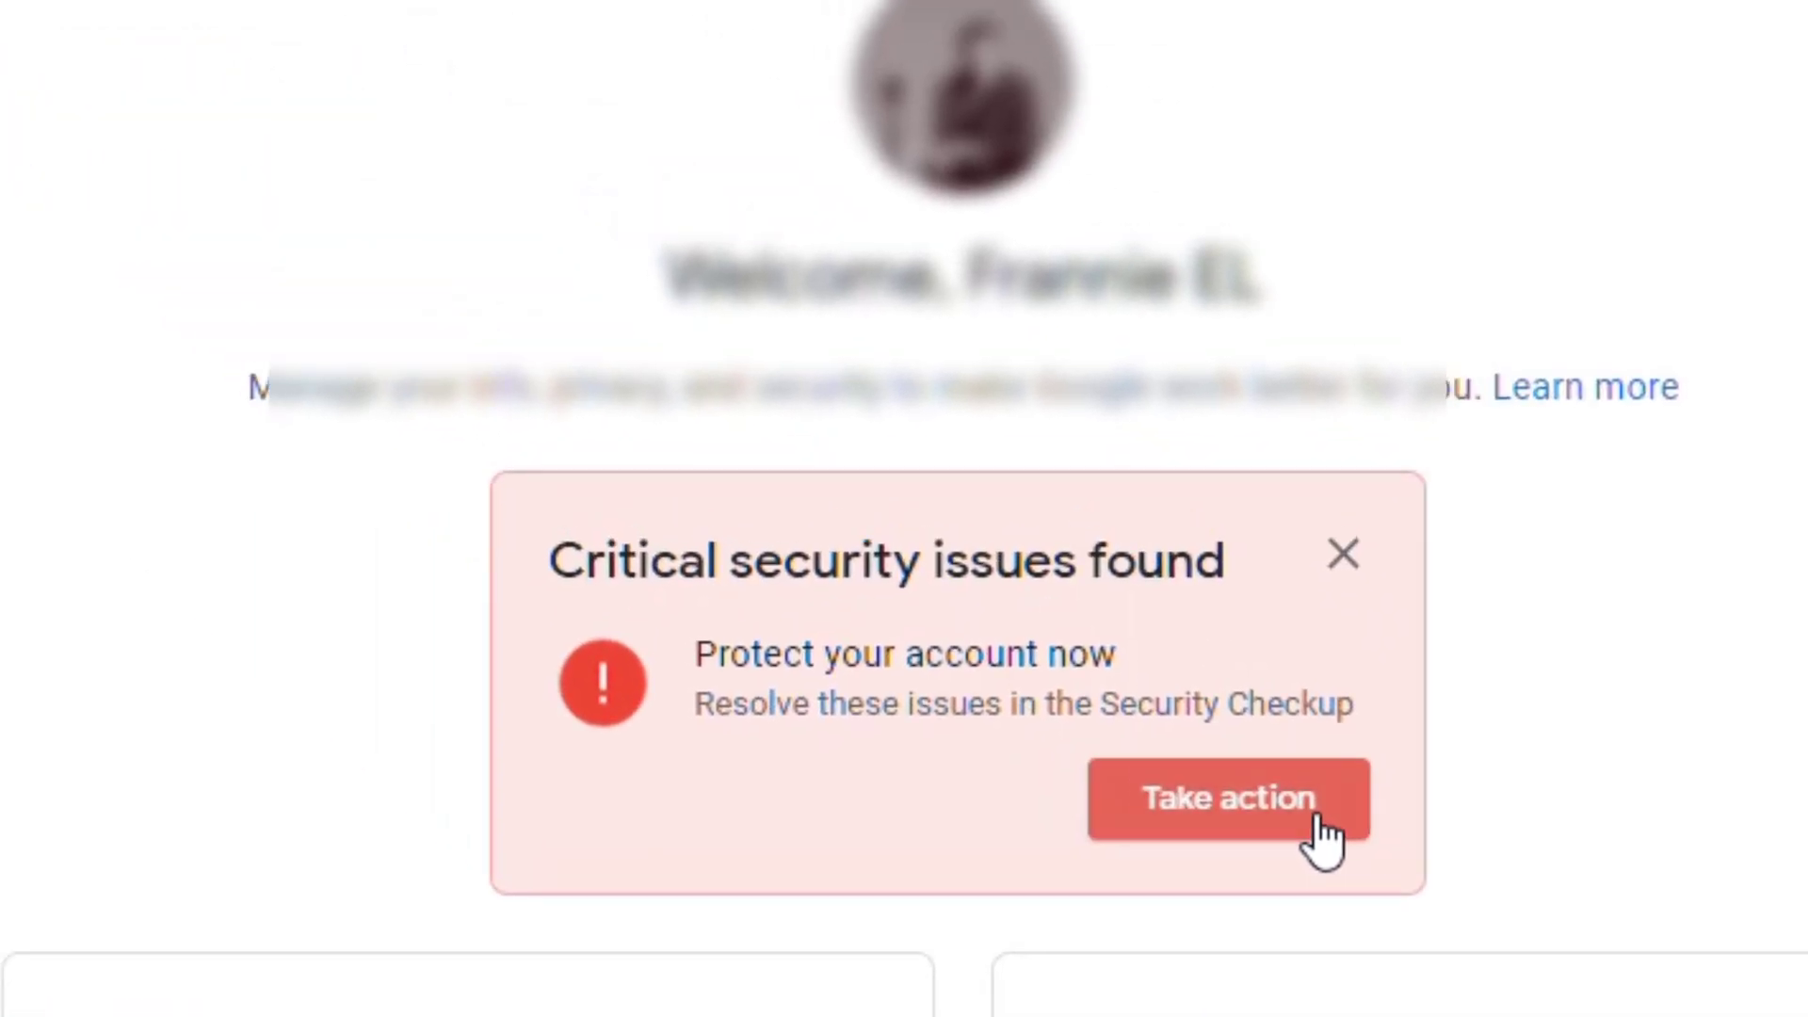
- Take action on the Critical security issues card to open Security Checkup
{"action": "left_click", "coordinate": [935, 470]}
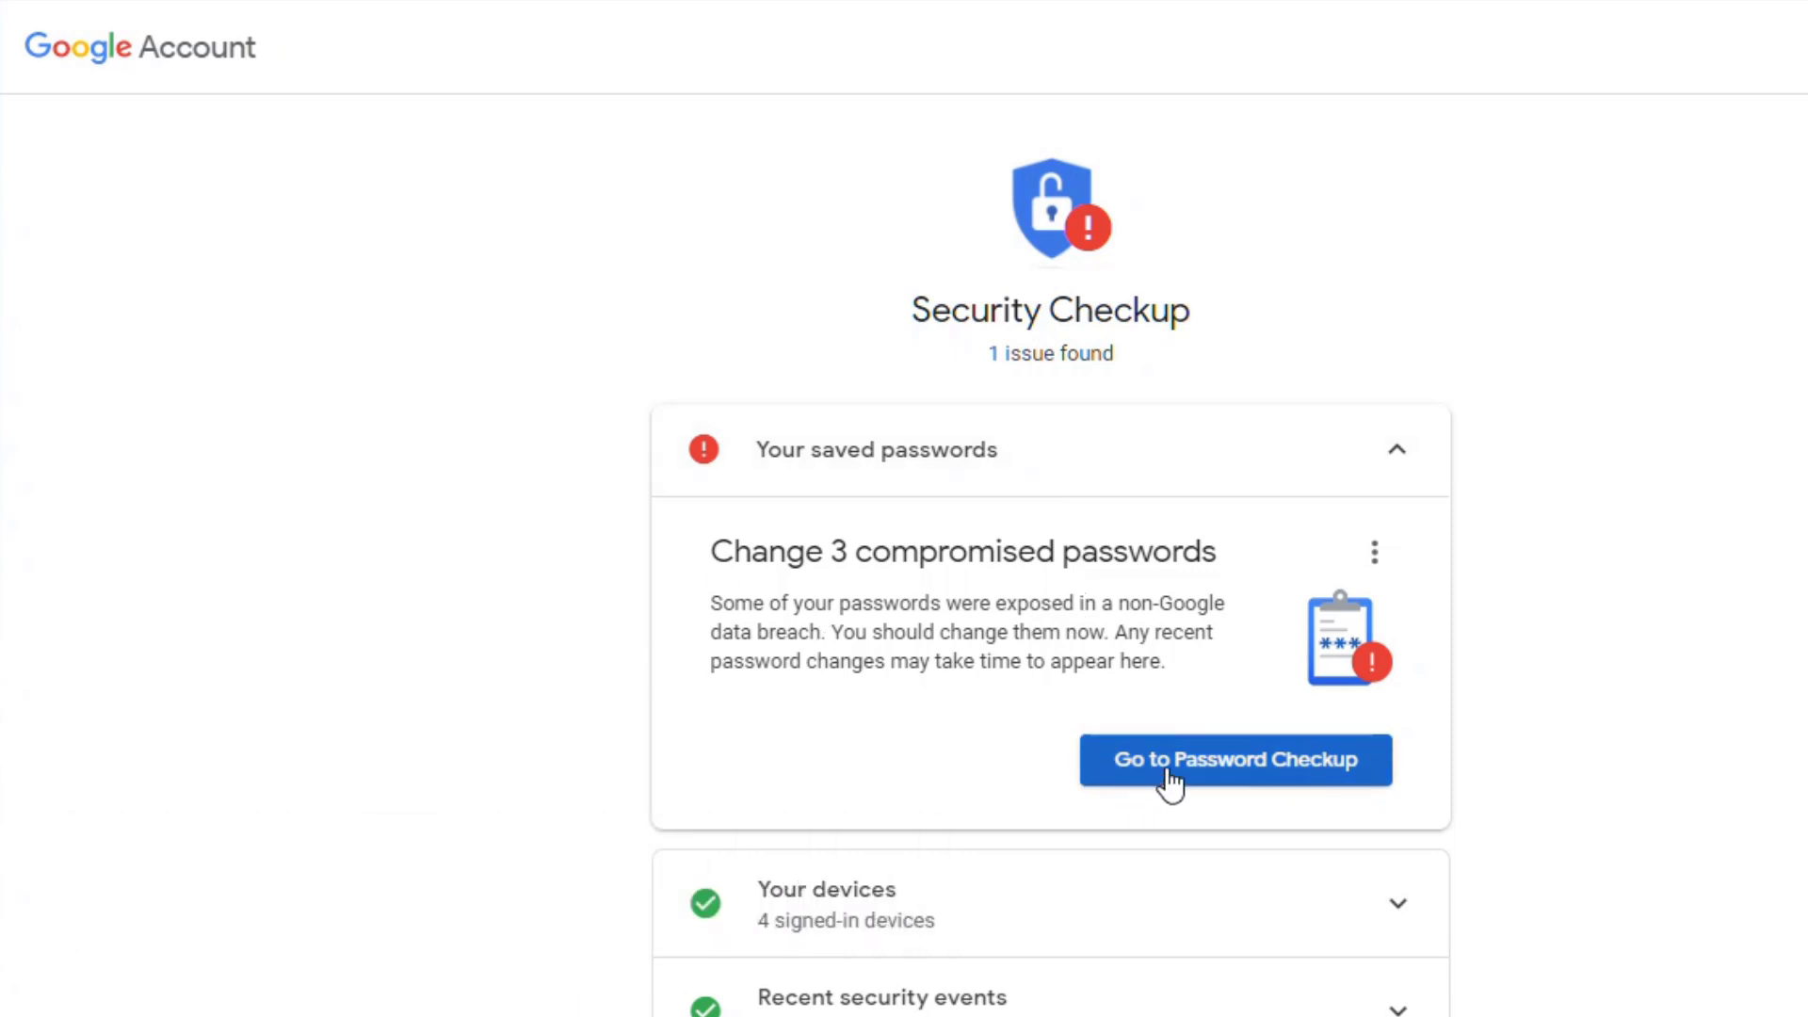
- Start Password Checkup and verify identity by pasting the account password
{"action": "left_click", "coordinate": [1220, 761]}
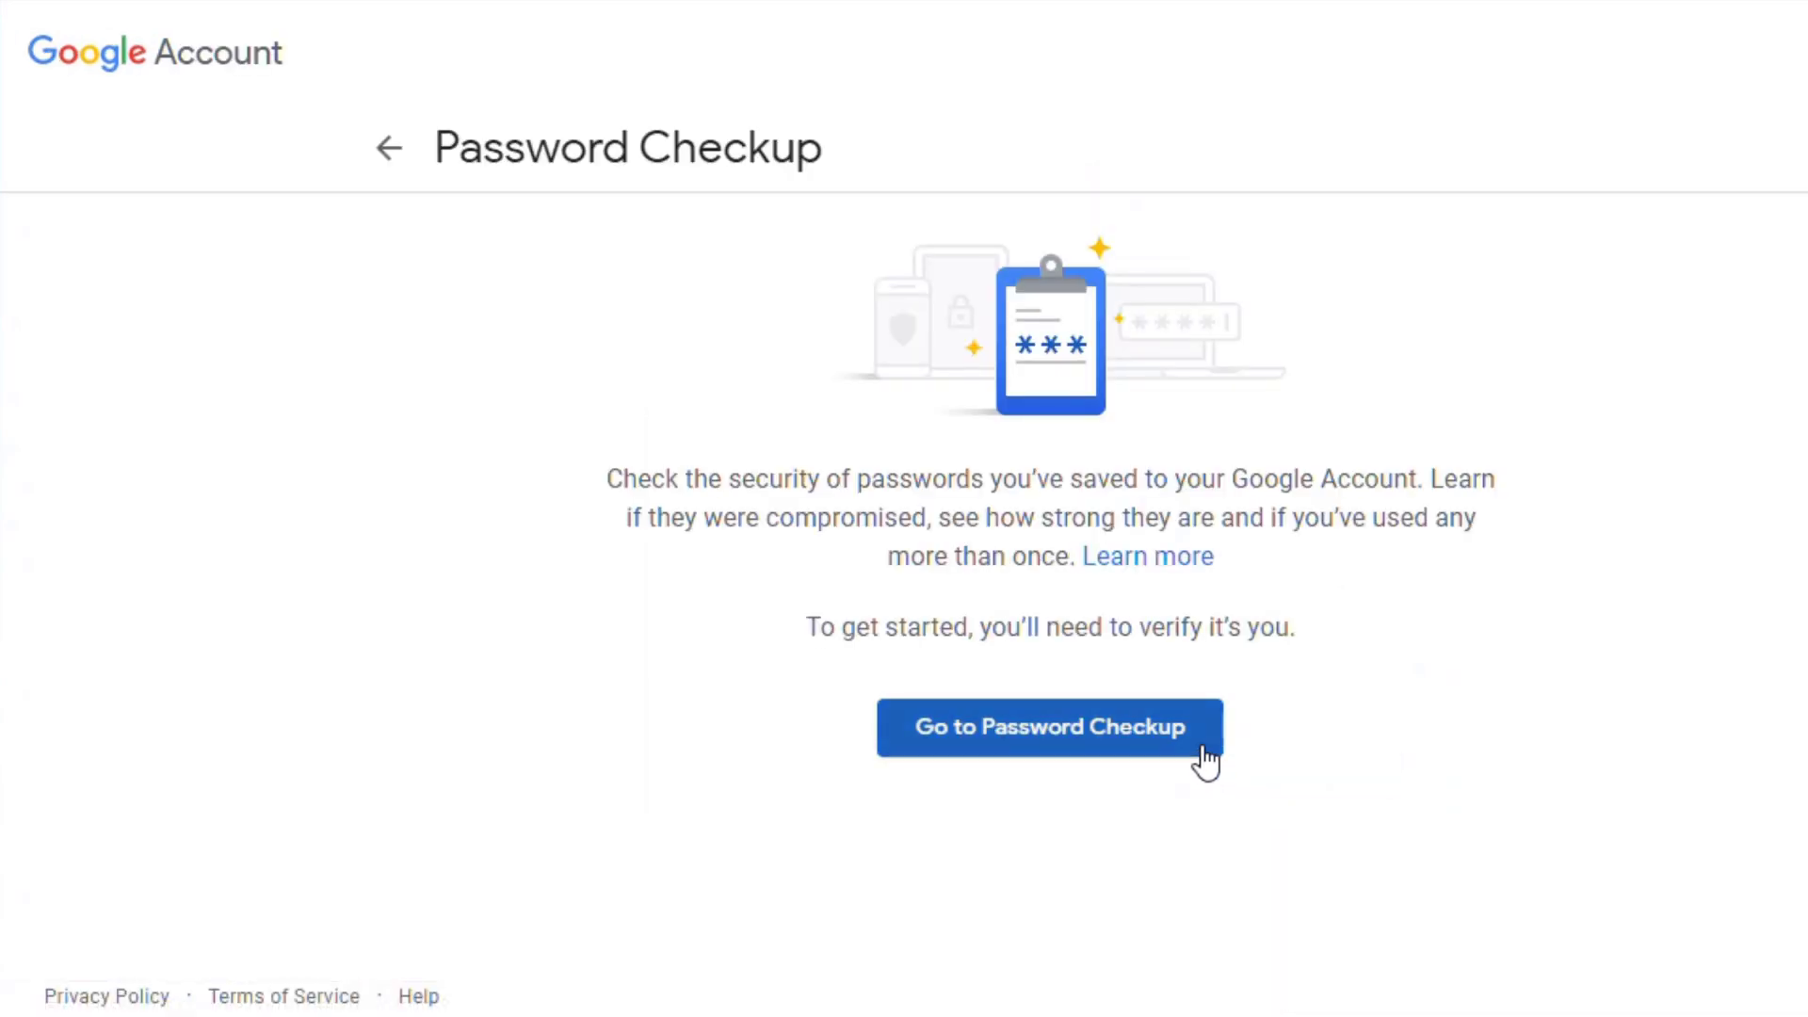
{"action": "left_click", "coordinate": [1149, 723]}
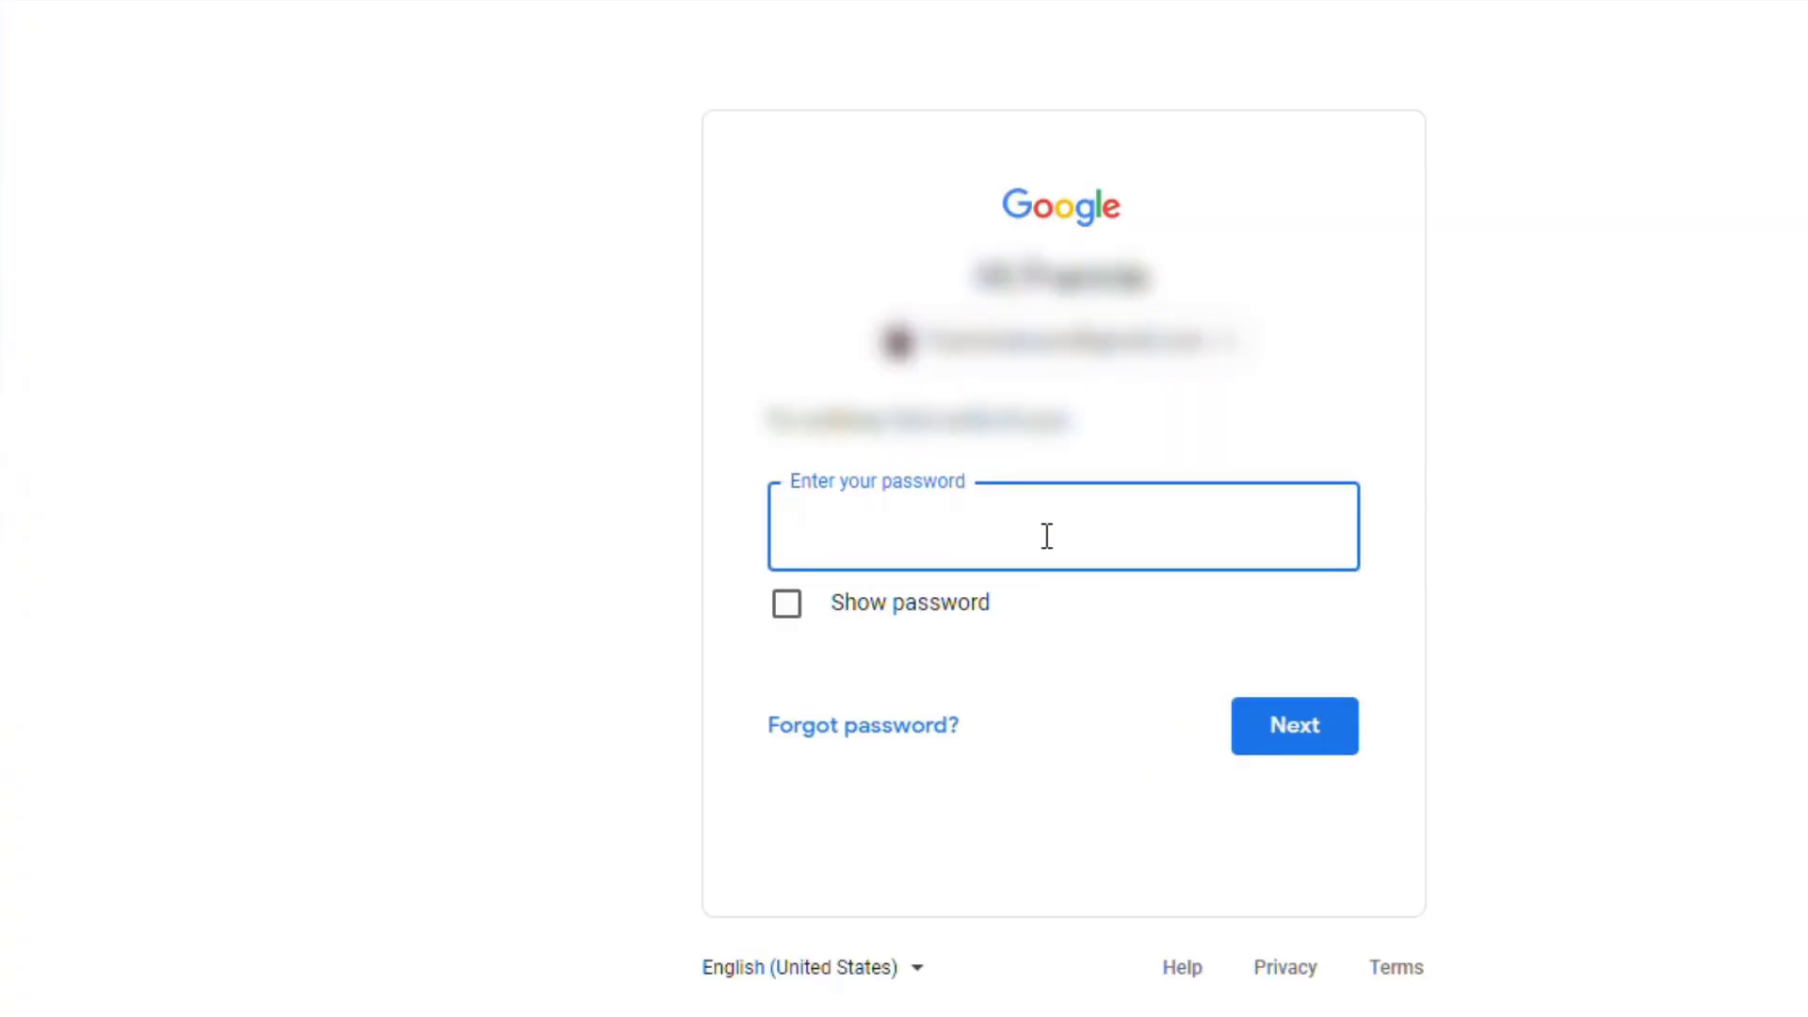
{"action": "key", "text": "ctrl+v"}
{"action": "key", "text": "Return"}
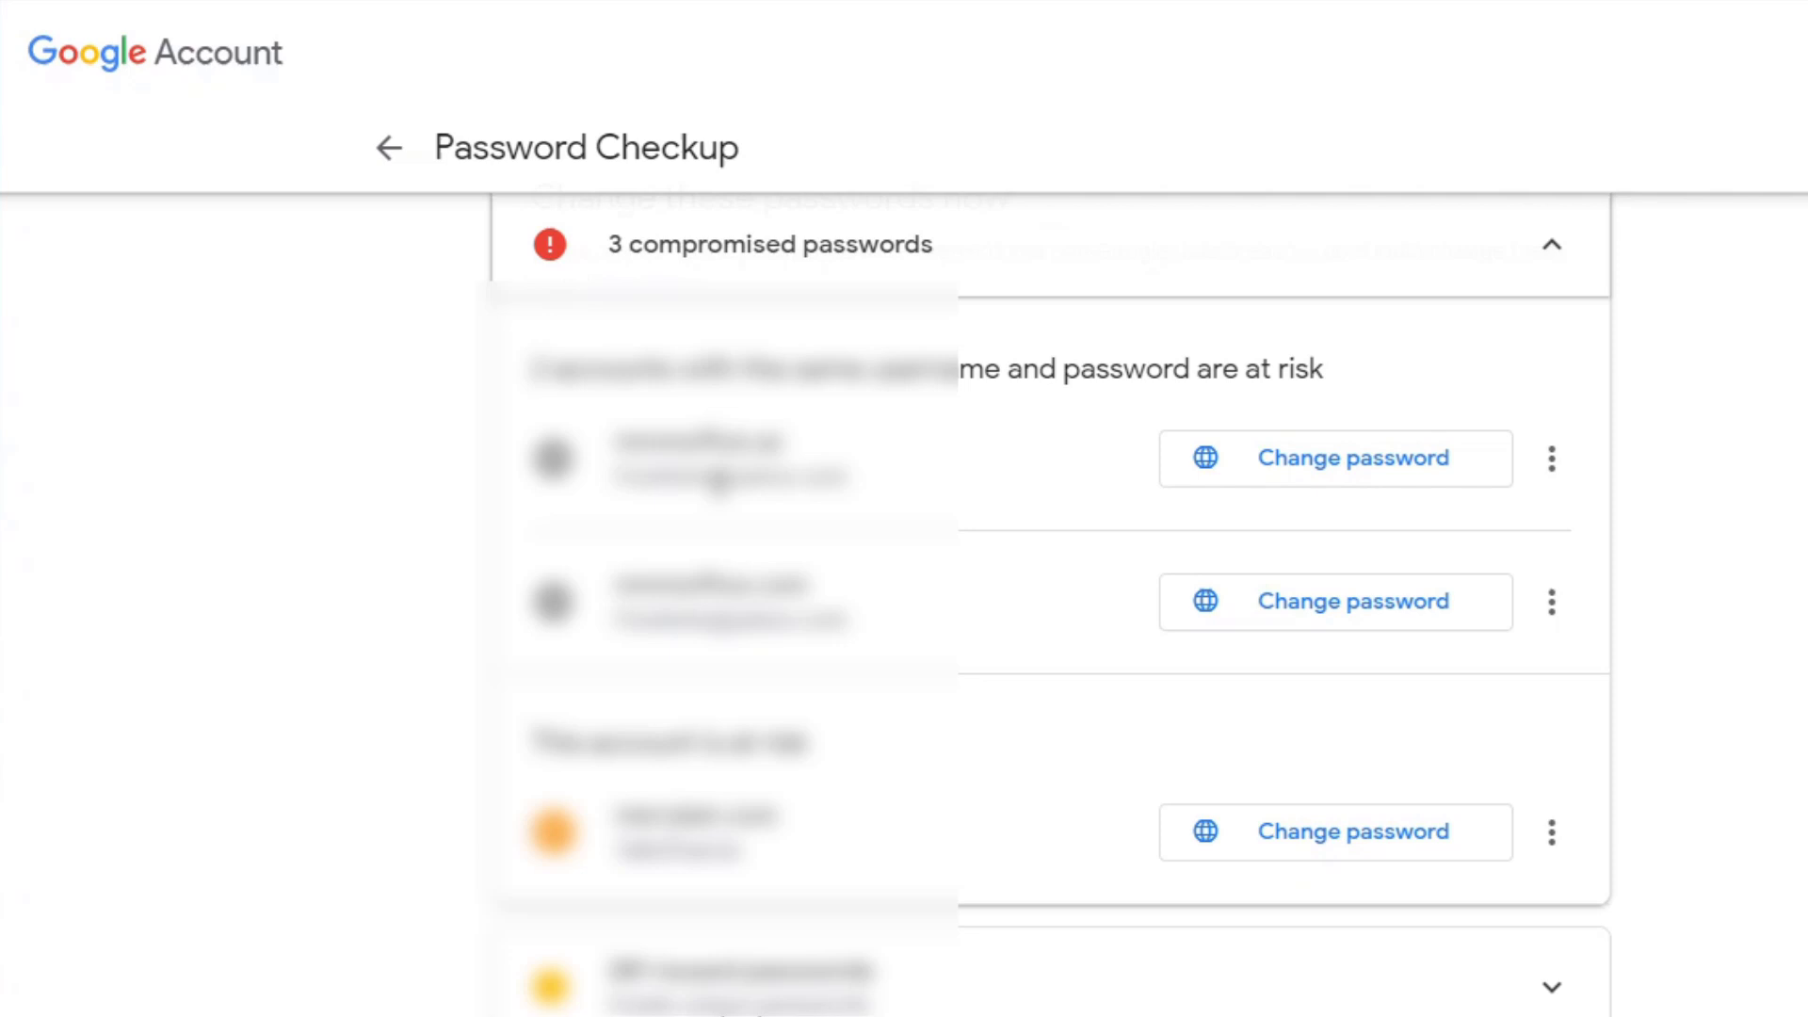
- Scroll through the list of three compromised passwords
{"action": "scroll", "coordinate": [795, 218], "scroll_direction": "up", "scroll_amount": 2}
{"action": "scroll", "coordinate": [687, 631], "scroll_direction": "down", "scroll_amount": 3}
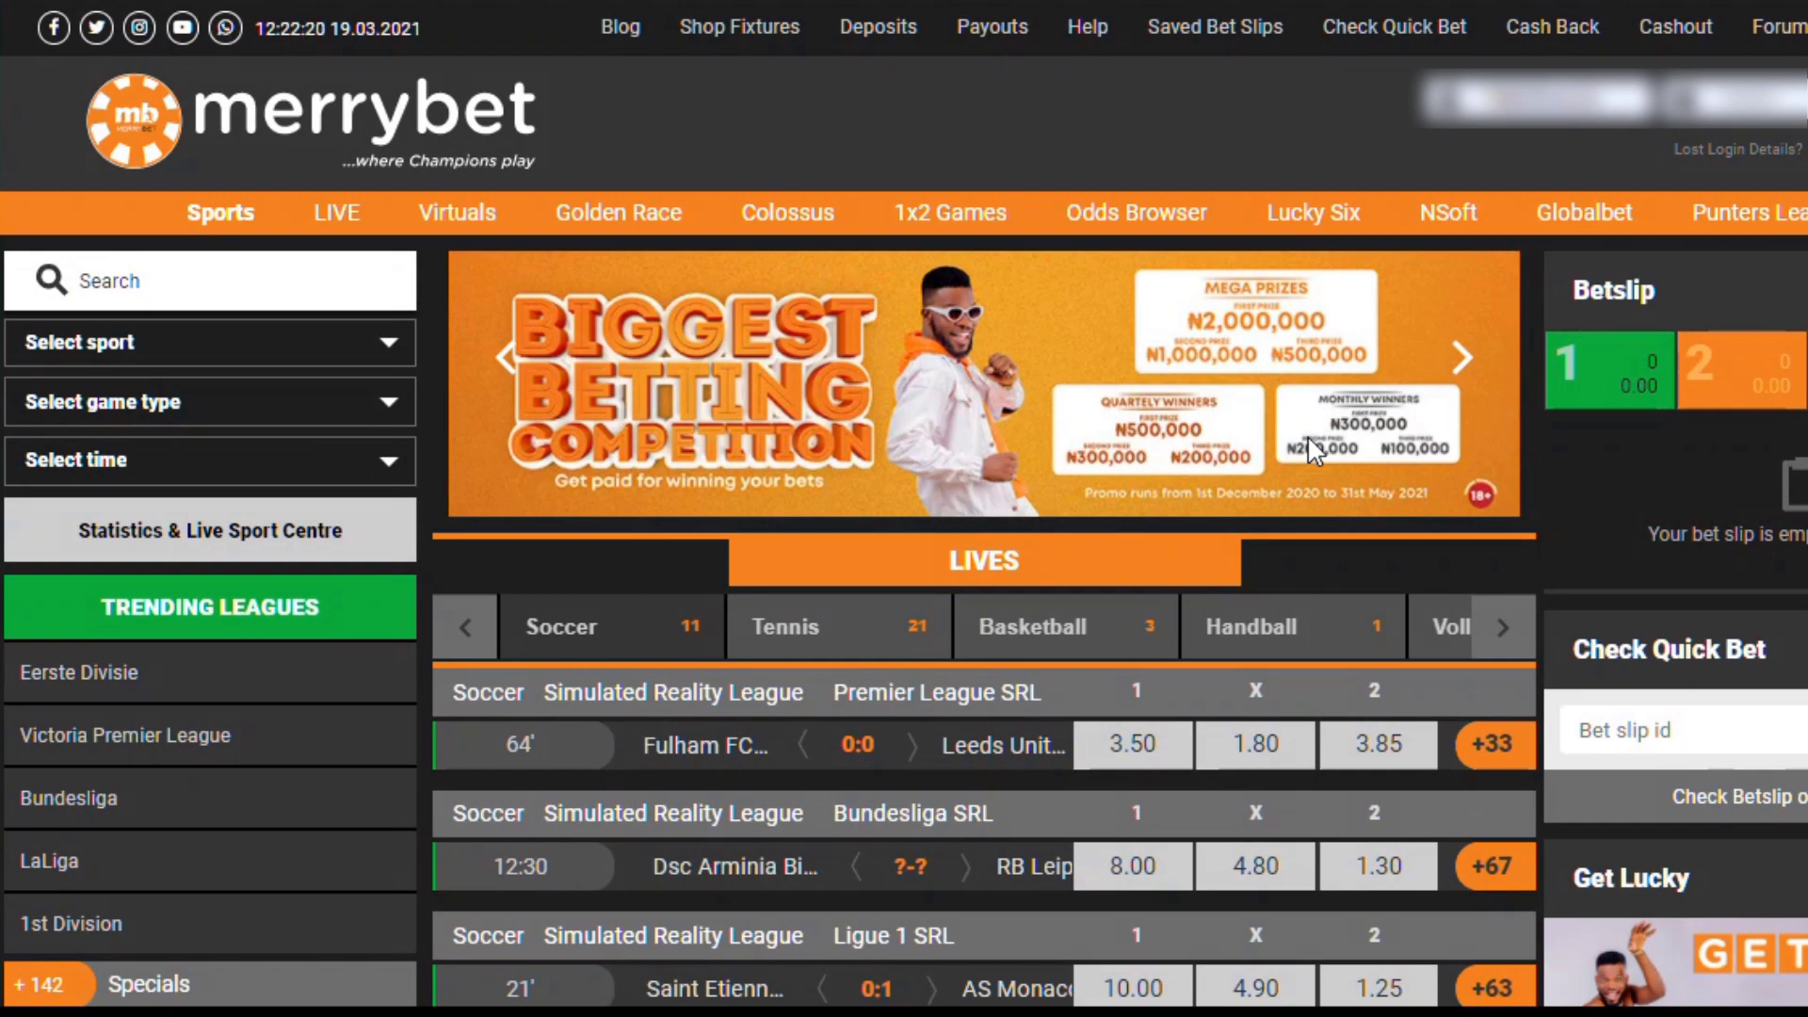
- Start Merrybet's Lost Login Details recovery for the account
{"action": "left_click", "coordinate": [1735, 151]}
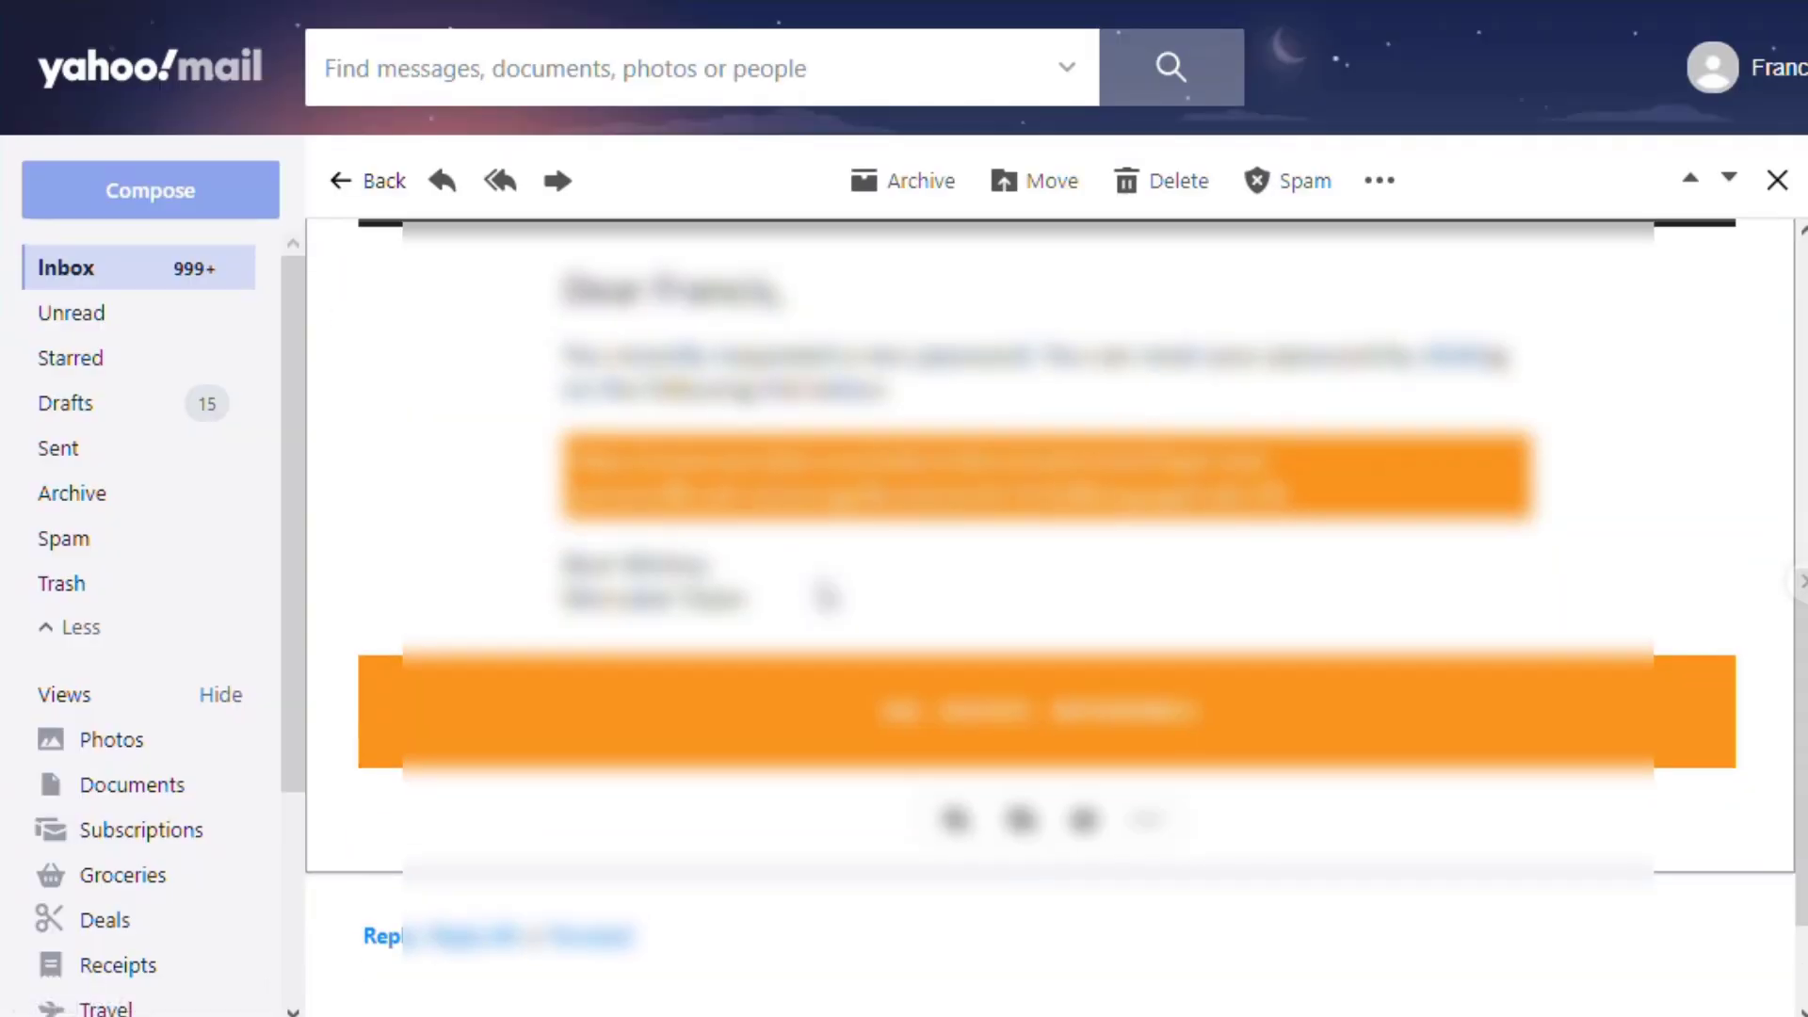
- Back in Password Checkup, open the at-risk account's password options menu
{"action": "scroll", "coordinate": [826, 596], "scroll_direction": "up", "scroll_amount": 2}
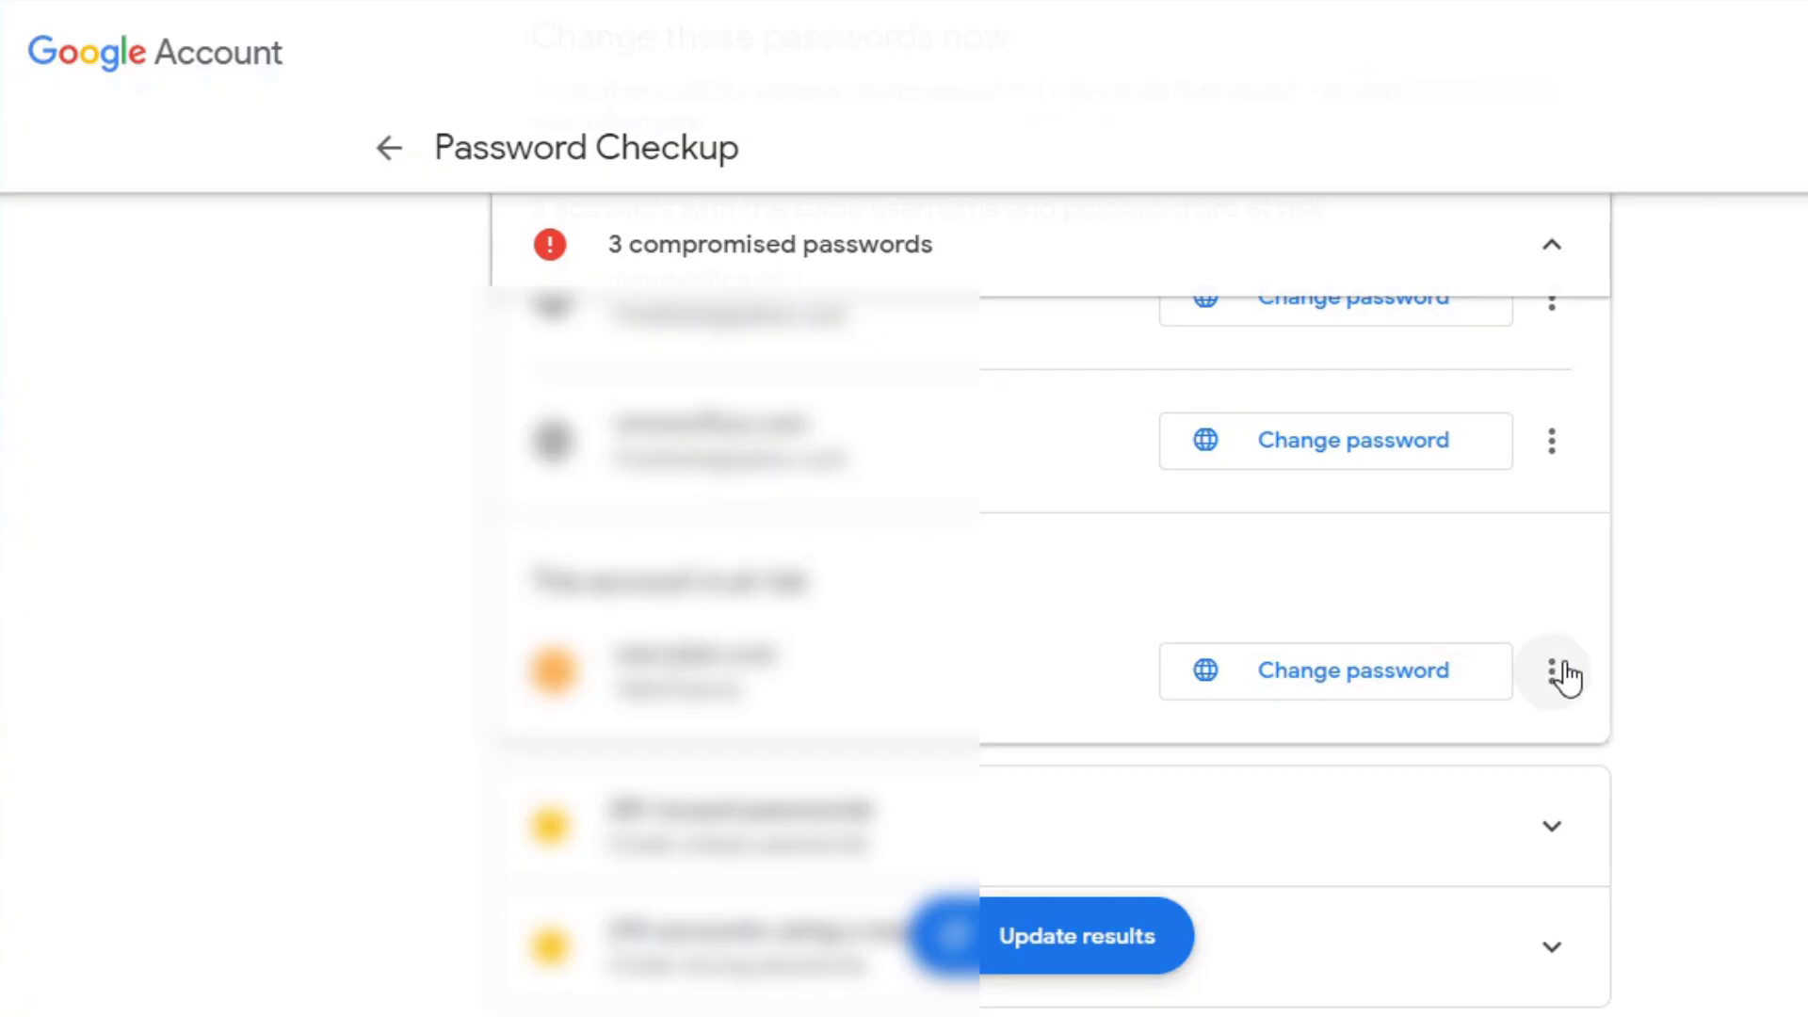
{"action": "left_click", "coordinate": [1563, 674]}
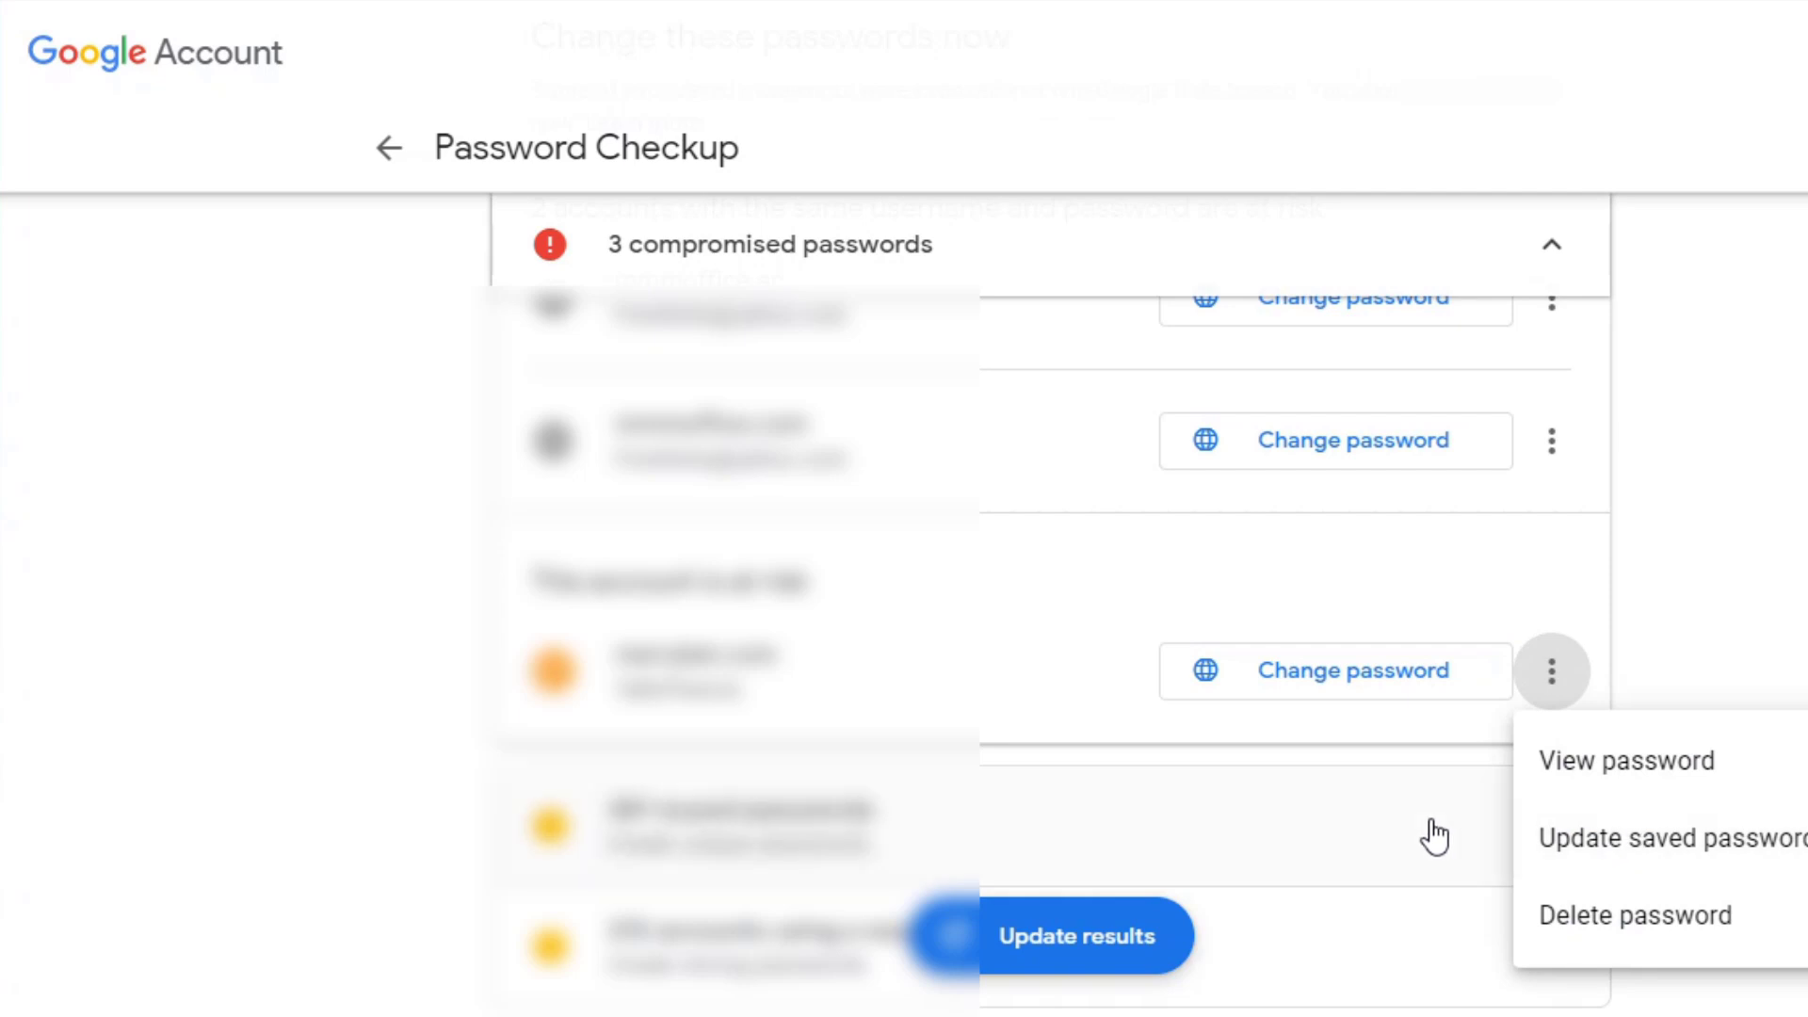
- Rerun the check, expand the 3 compromised passwords, and open the third account's menu
{"action": "left_click", "coordinate": [1770, 397]}
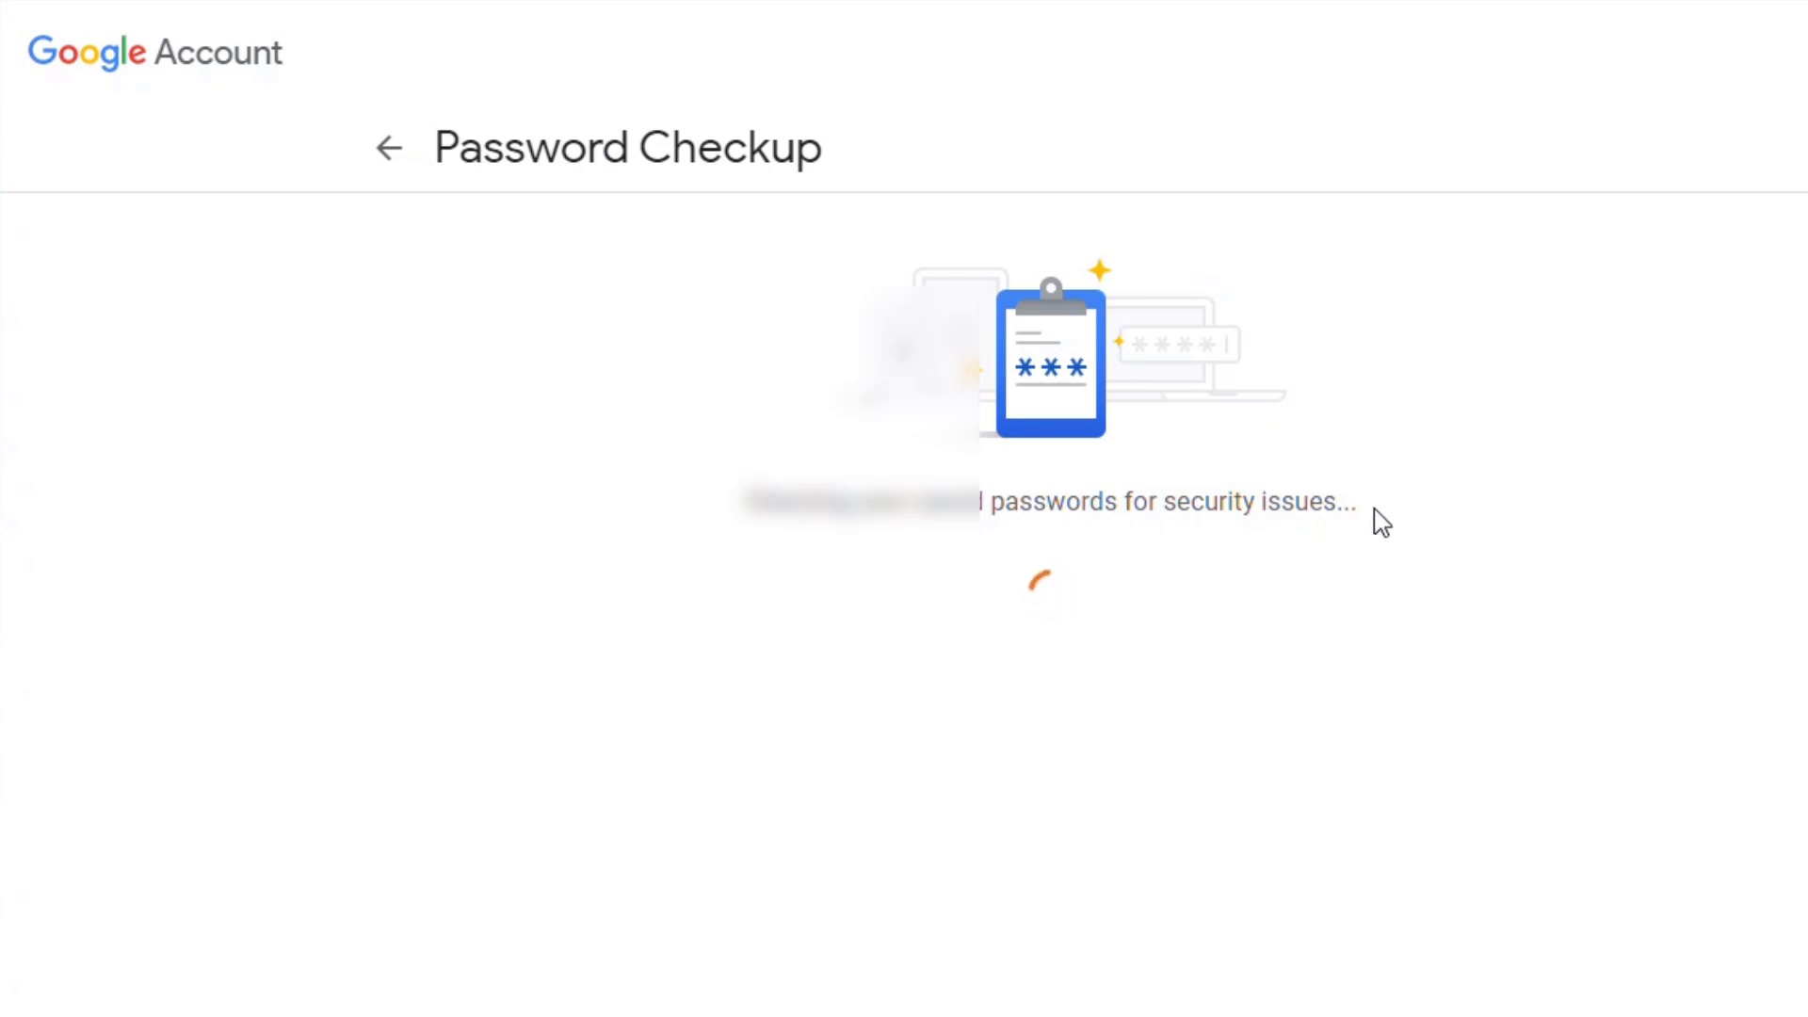
{"action": "left_click", "coordinate": [1294, 610]}
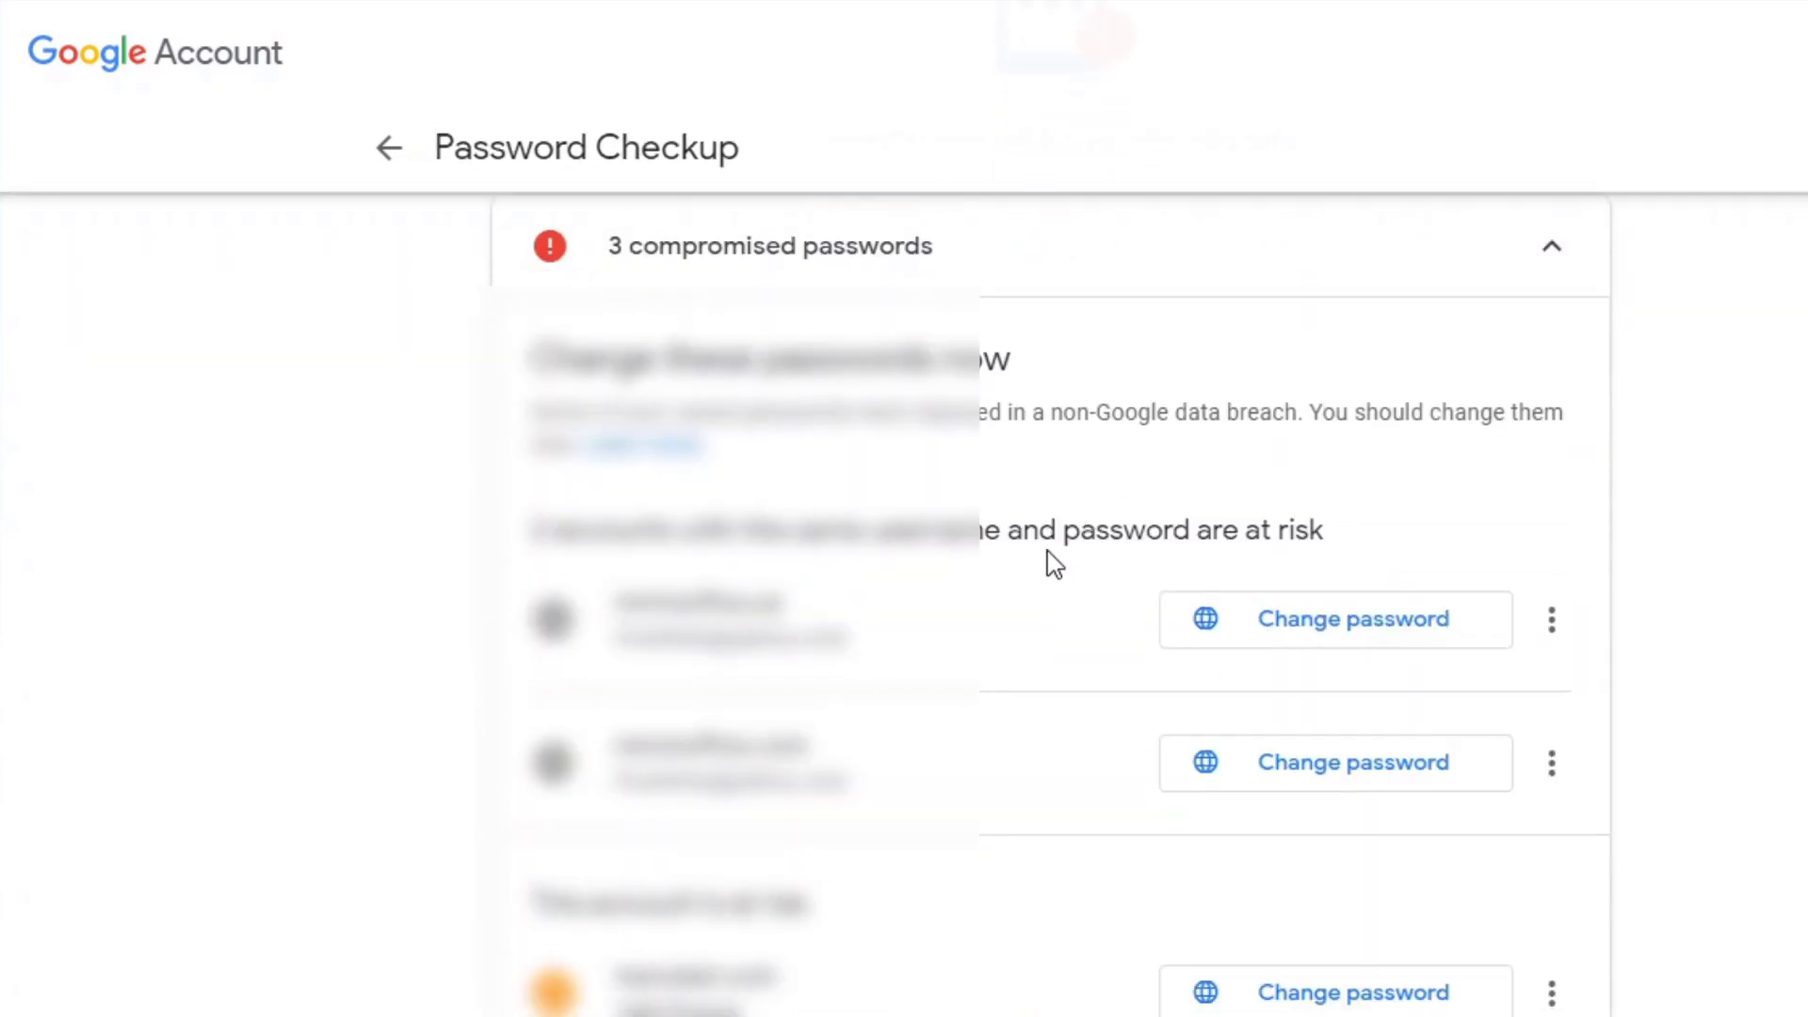
{"action": "scroll", "coordinate": [944, 581], "scroll_direction": "down", "scroll_amount": 2}
{"action": "scroll", "coordinate": [944, 581], "scroll_direction": "up", "scroll_amount": 2}
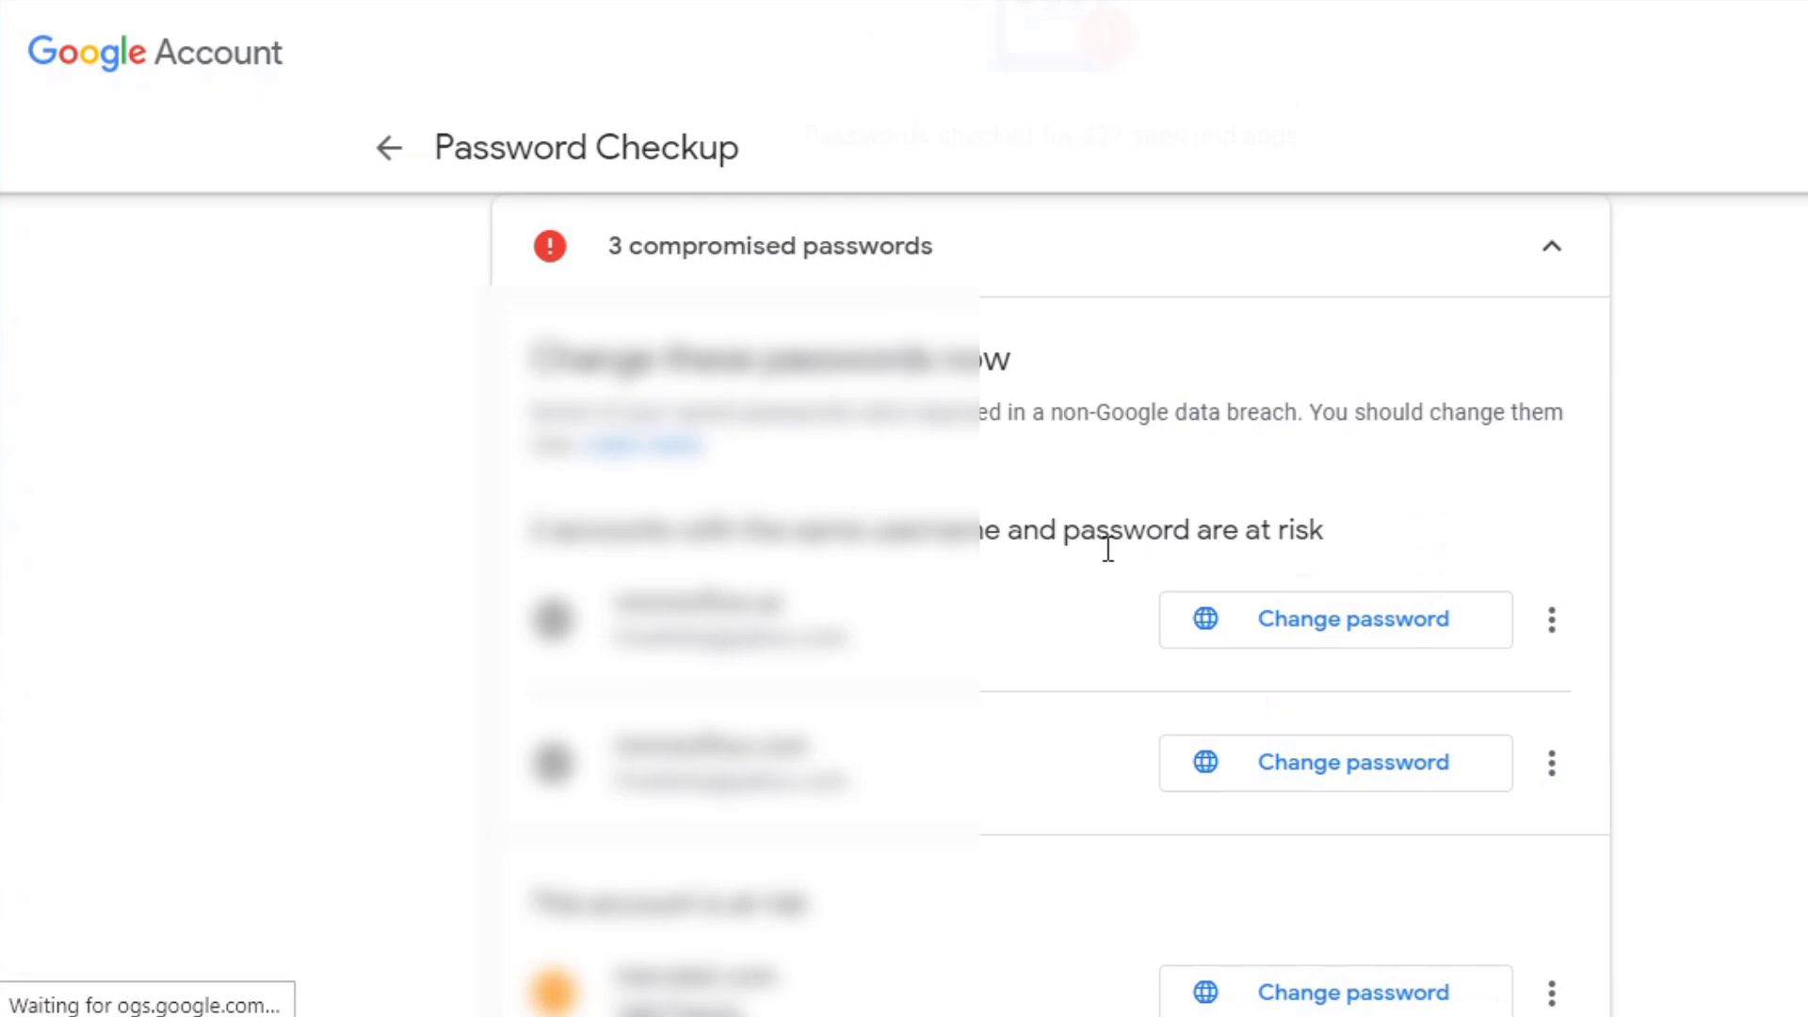
{"action": "scroll", "coordinate": [1223, 690], "scroll_direction": "down", "scroll_amount": 2}
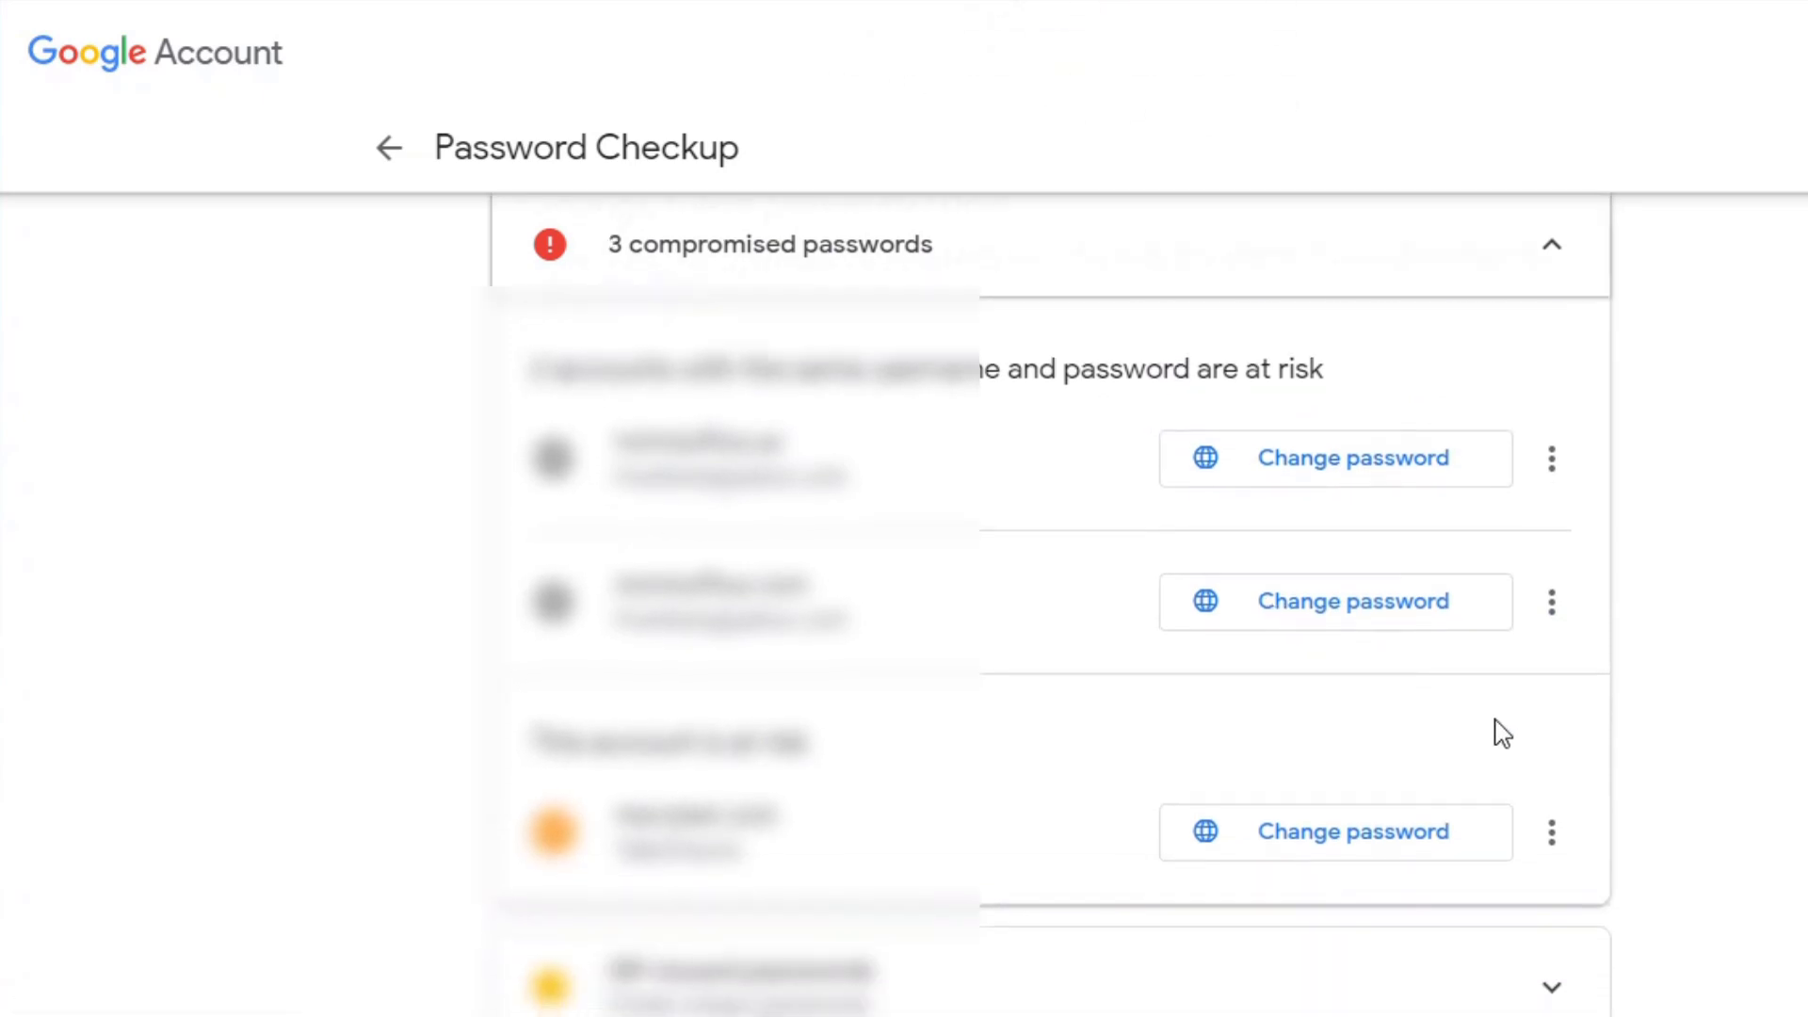
{"action": "left_click", "coordinate": [1550, 833]}
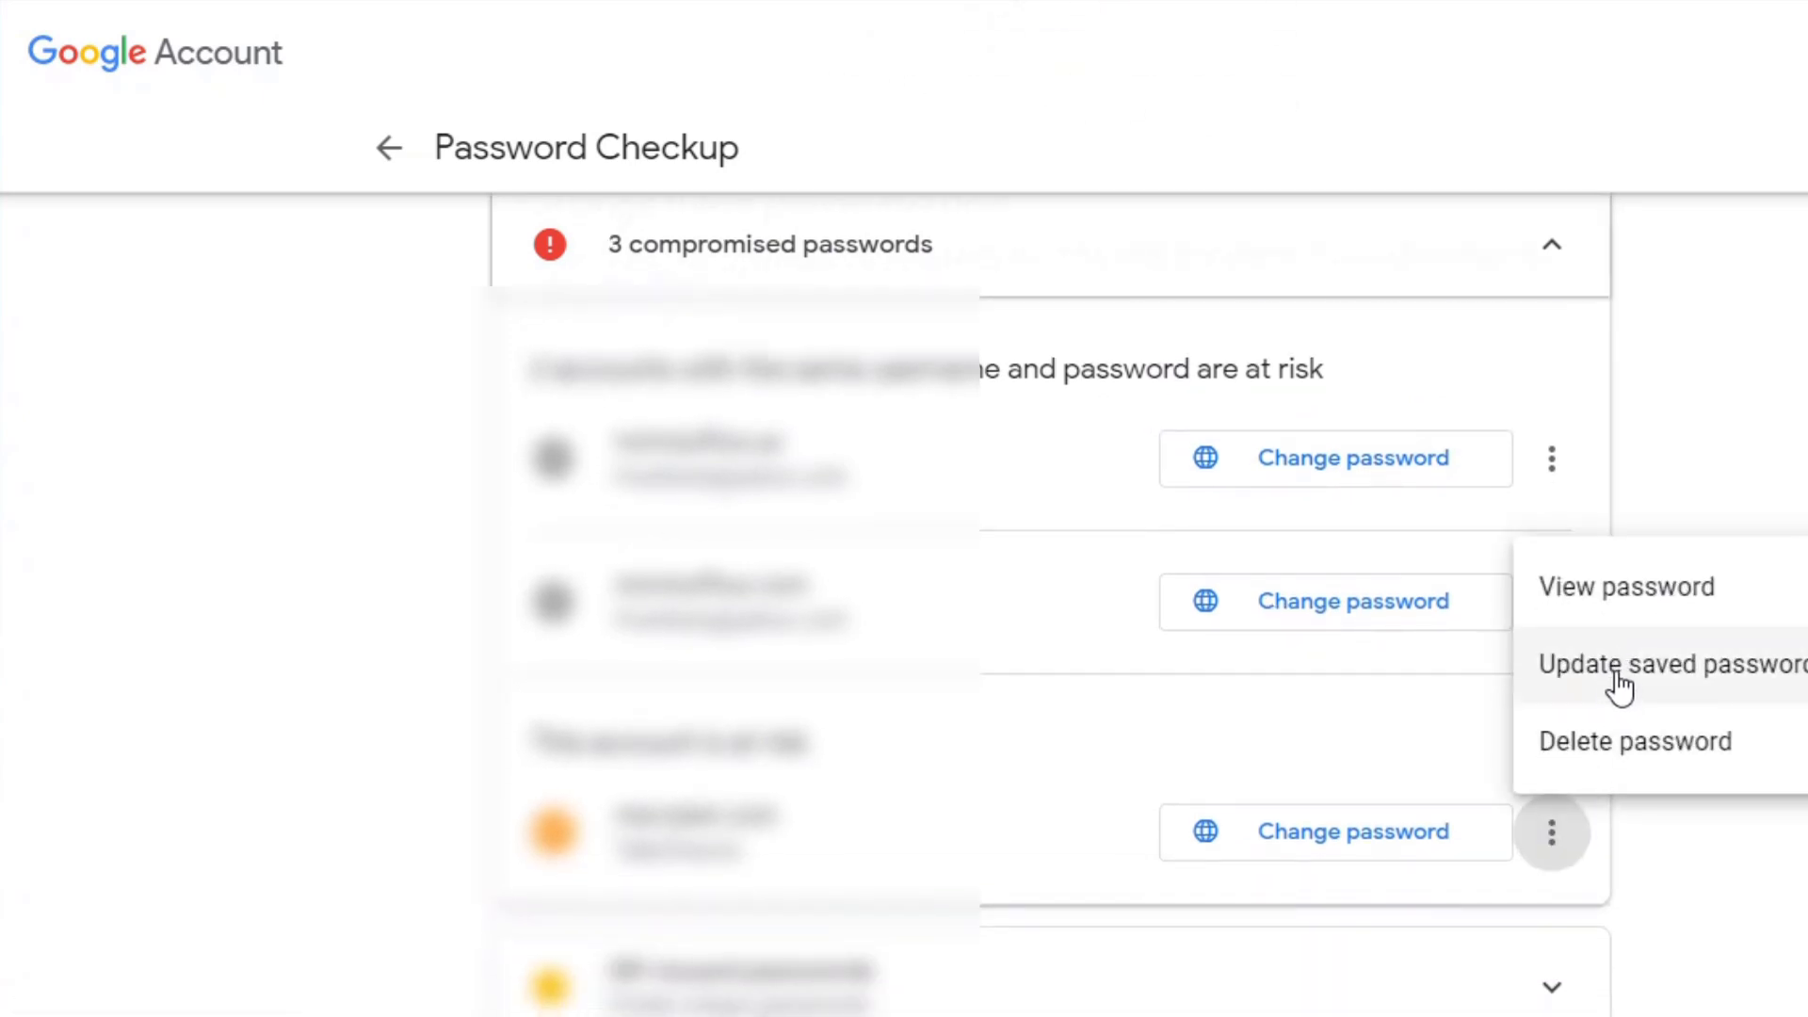
- Replace the at-risk account's old saved password with the pasted new one and save
{"action": "left_click", "coordinate": [1619, 685]}
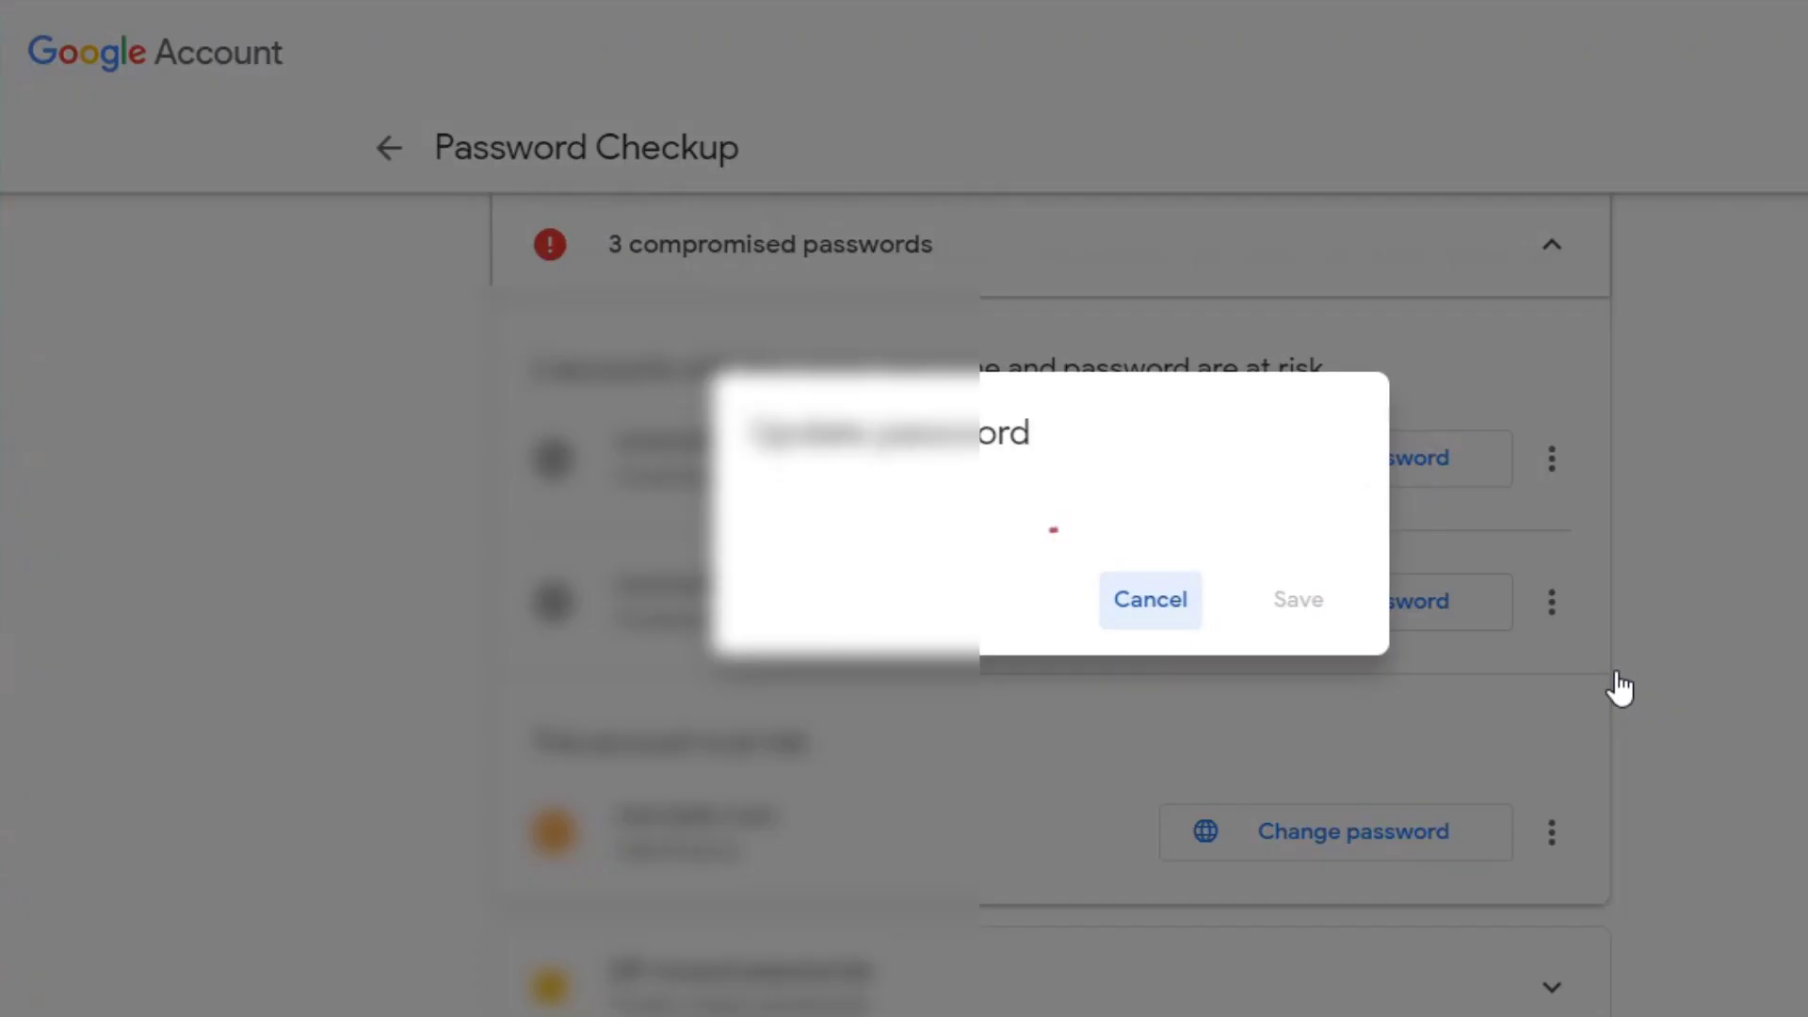
{"action": "left_click", "coordinate": [1061, 553]}
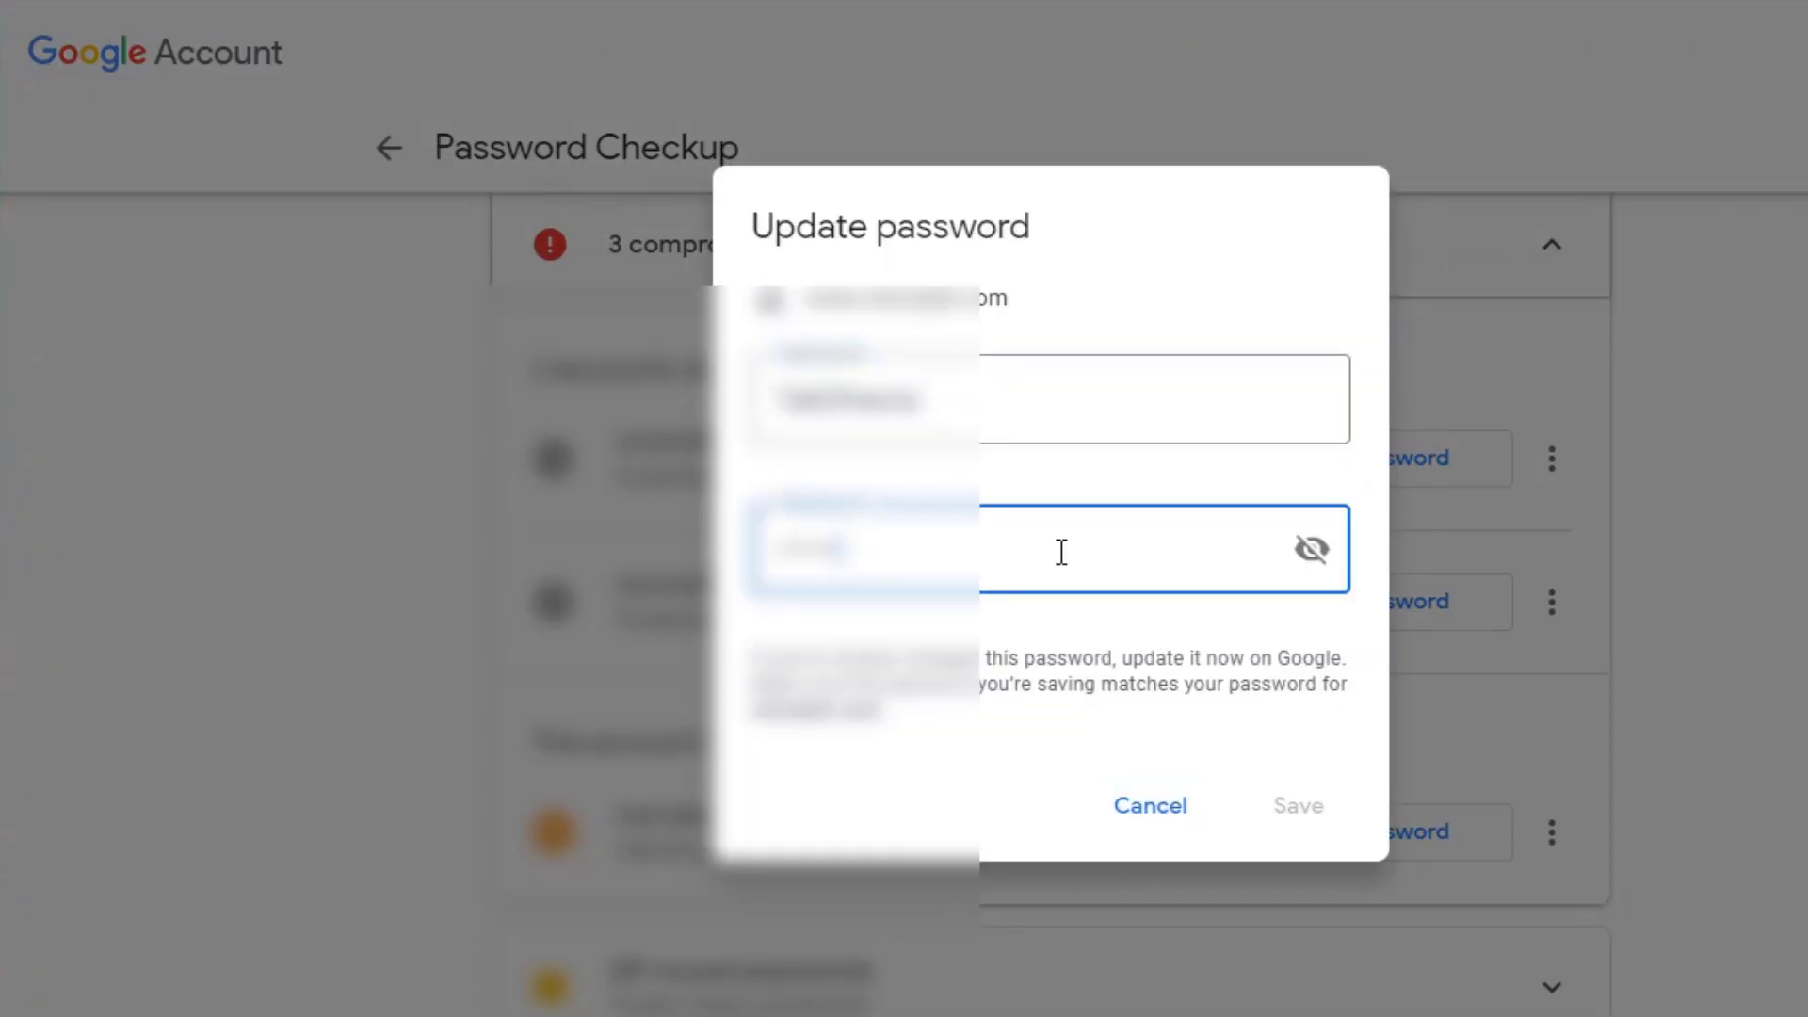
{"action": "double_click", "coordinate": [1065, 555]}
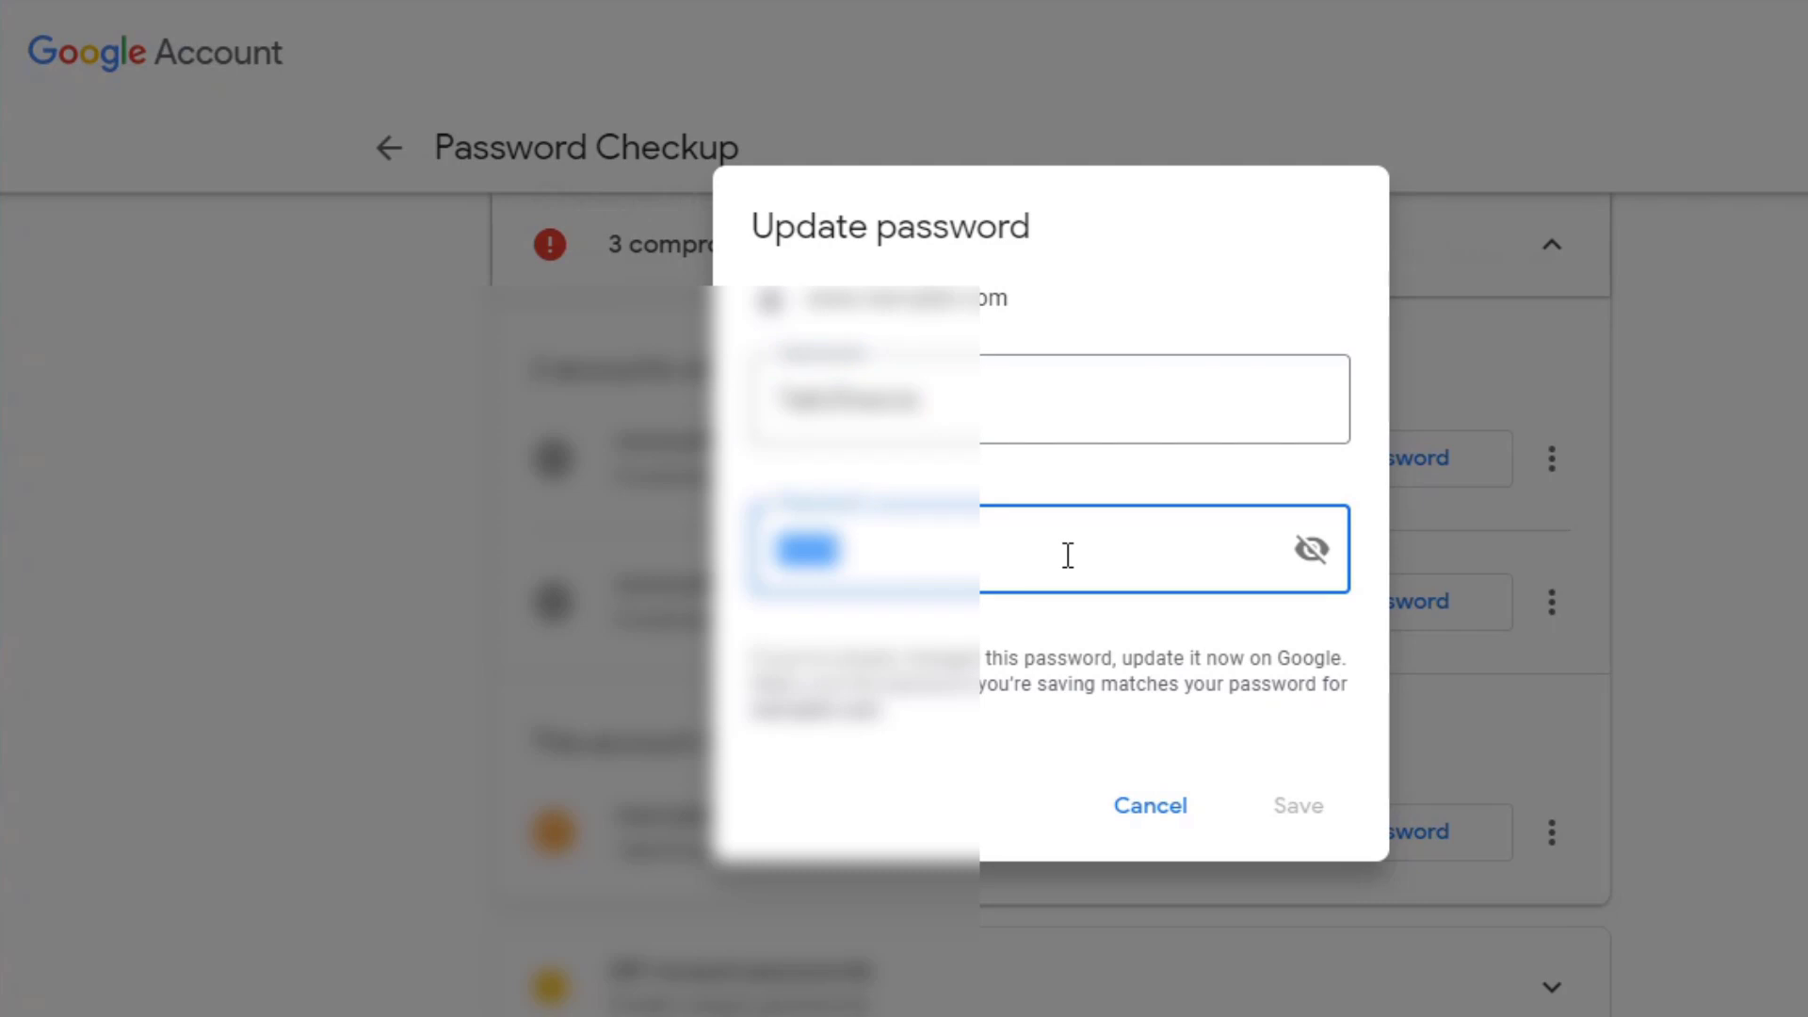
{"action": "key", "text": "ctrl+v"}
{"action": "left_click", "coordinate": [1319, 807]}
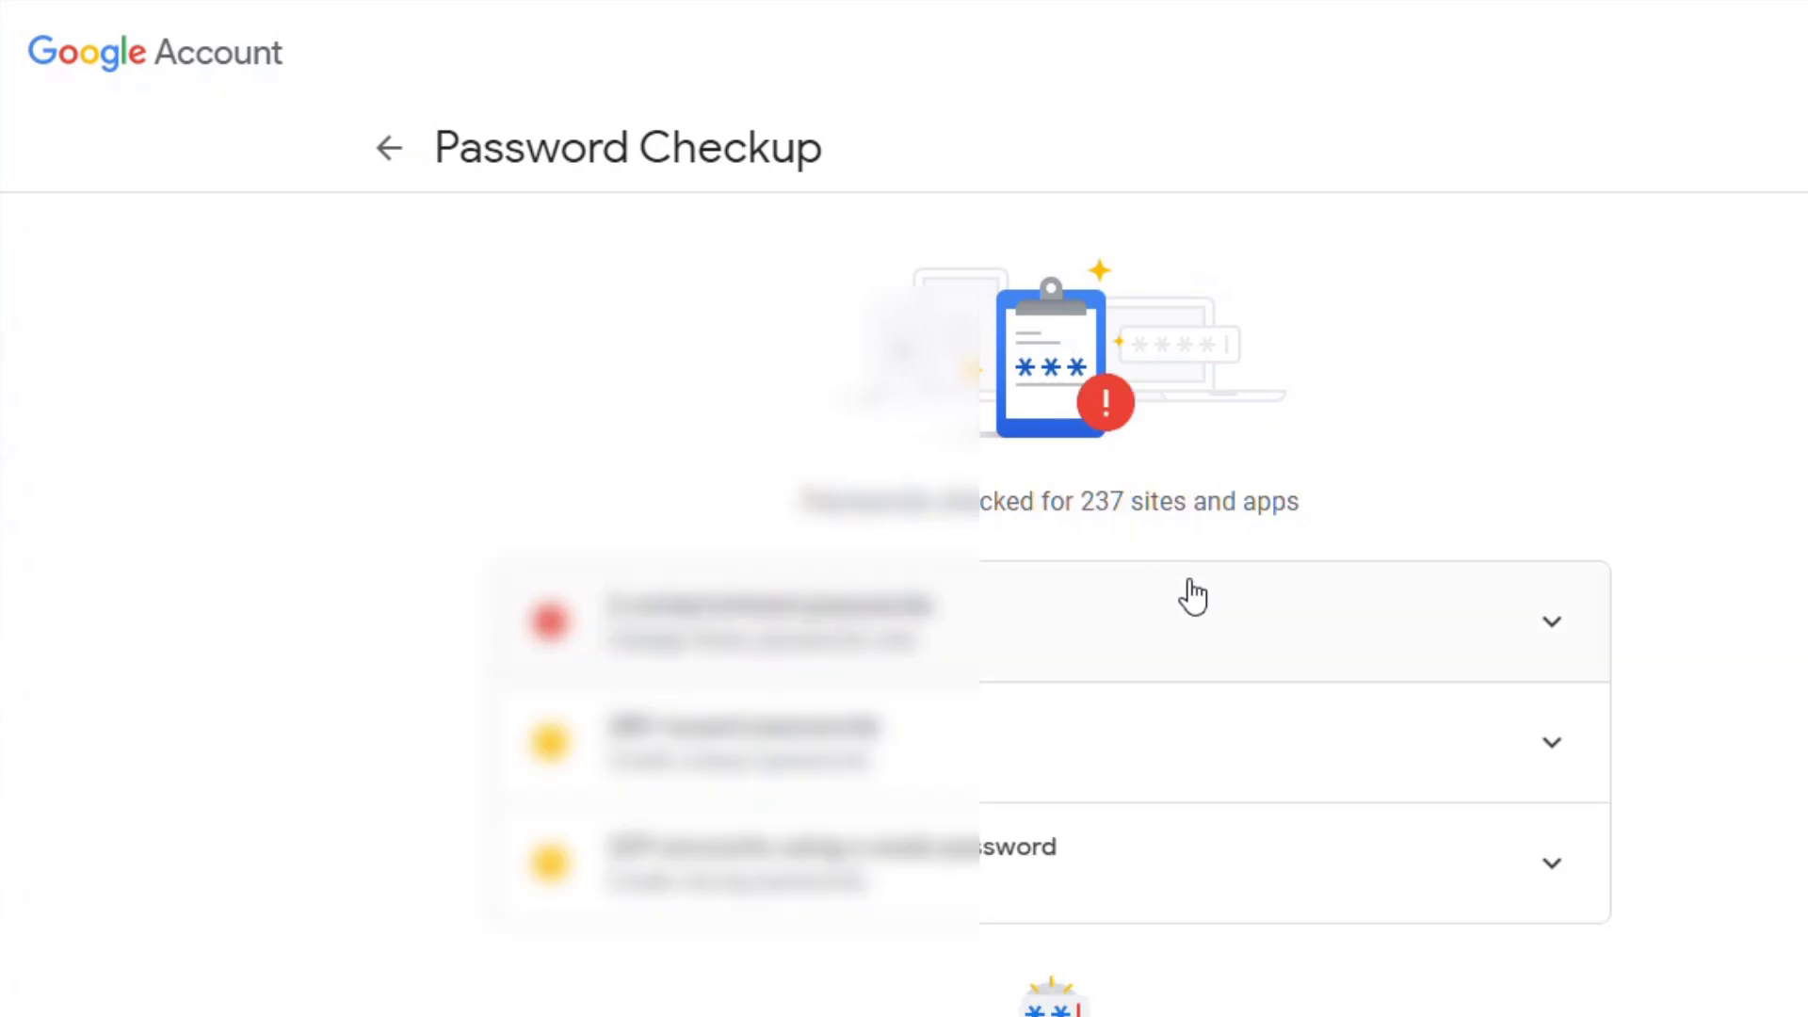
- Expand the 2 compromised passwords section and scroll through its list
{"action": "left_click", "coordinate": [1234, 591]}
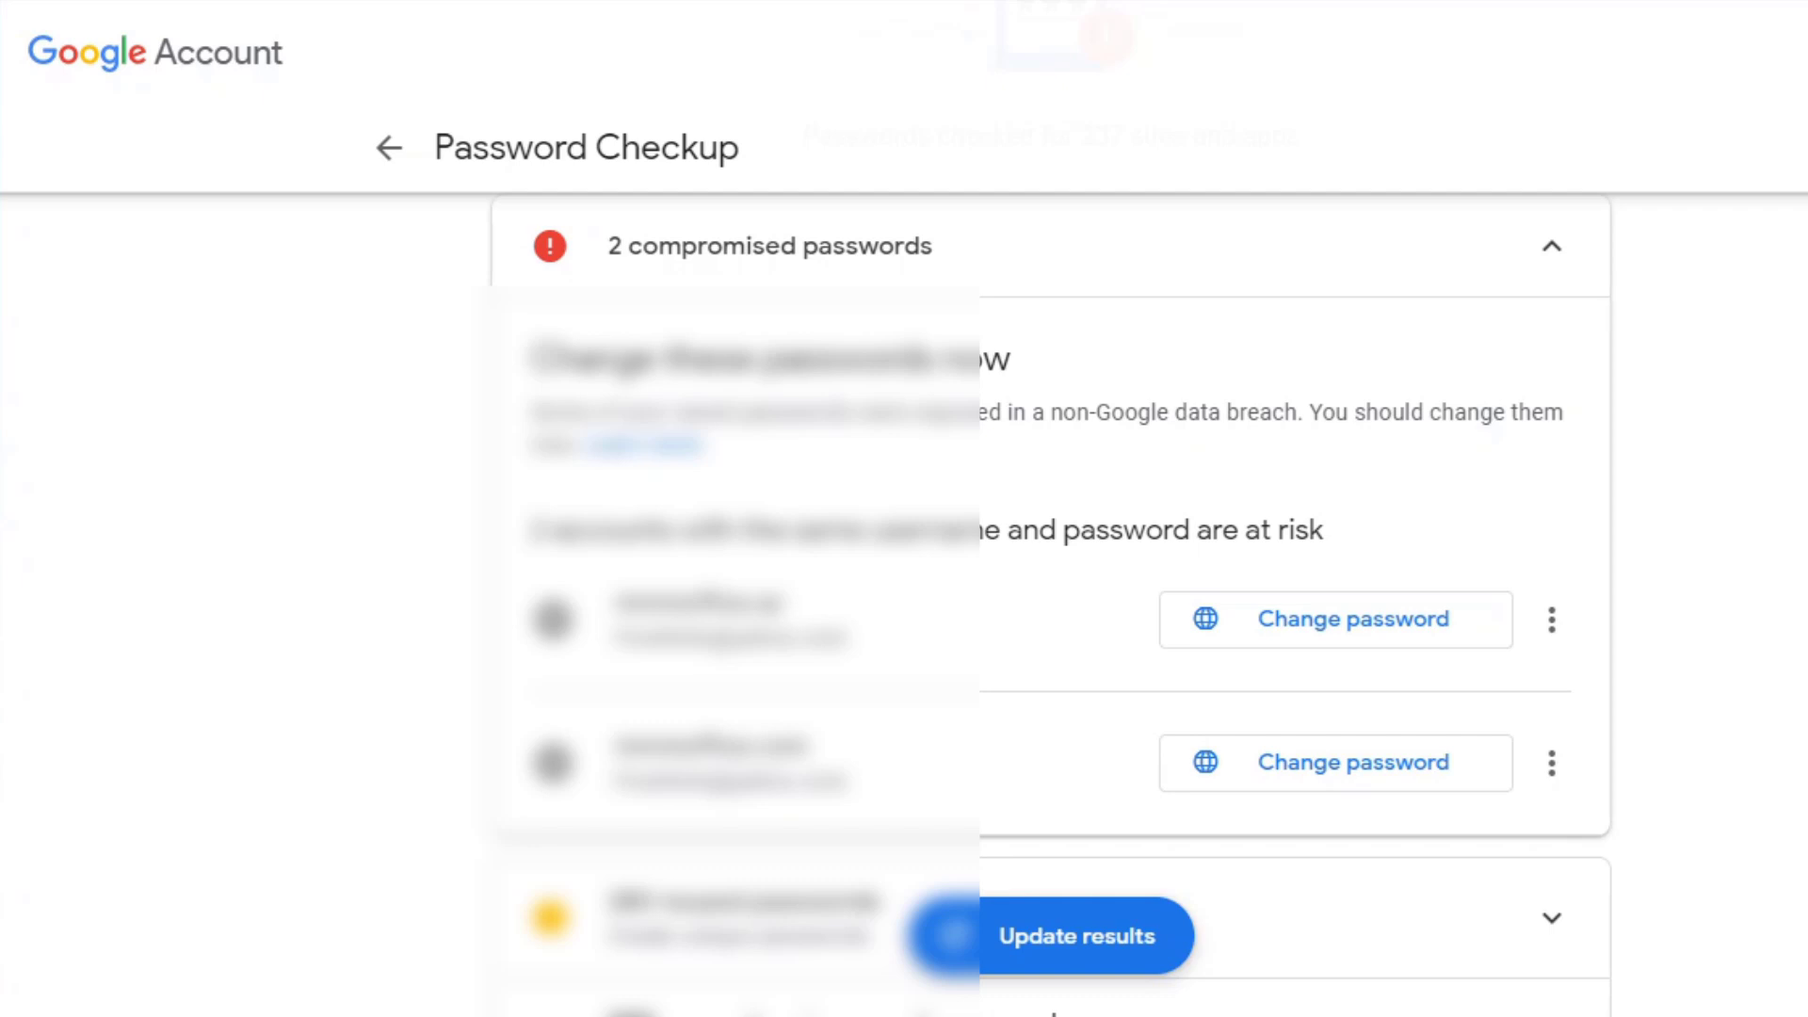
{"action": "scroll", "coordinate": [329, 461], "scroll_direction": "down", "scroll_amount": 3}
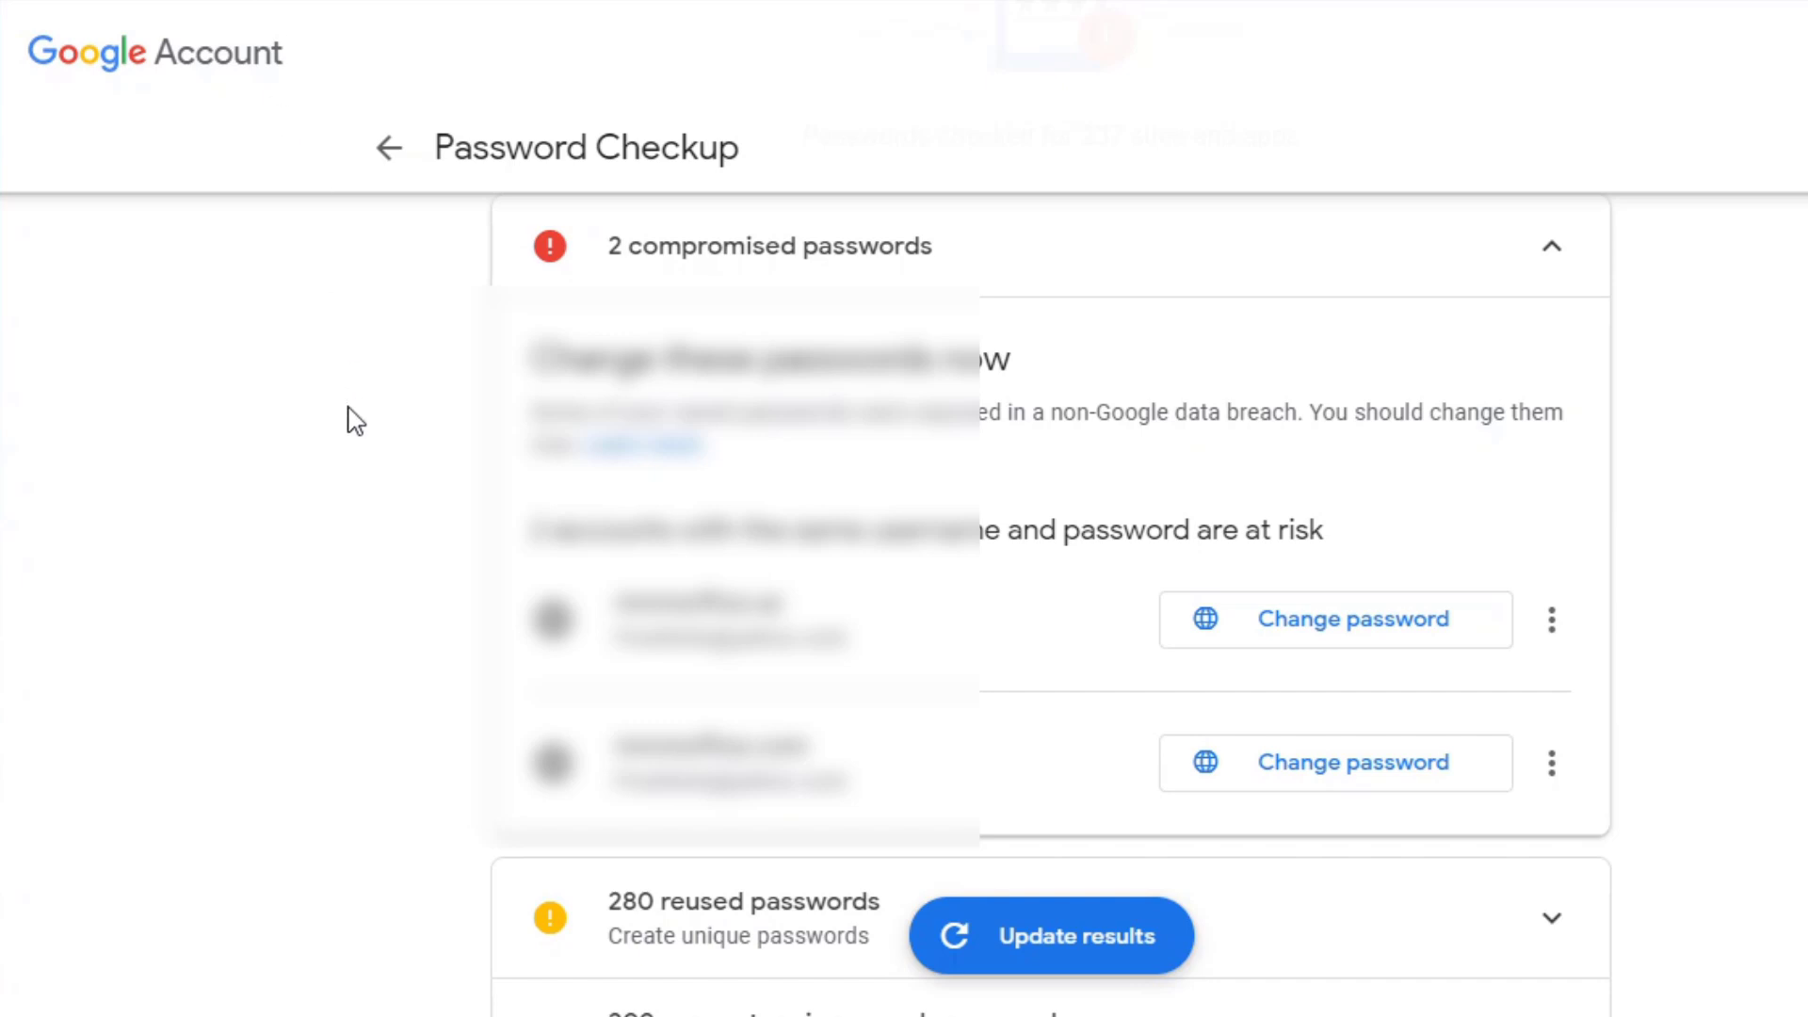
{"action": "scroll", "coordinate": [336, 412], "scroll_direction": "down", "scroll_amount": 3}
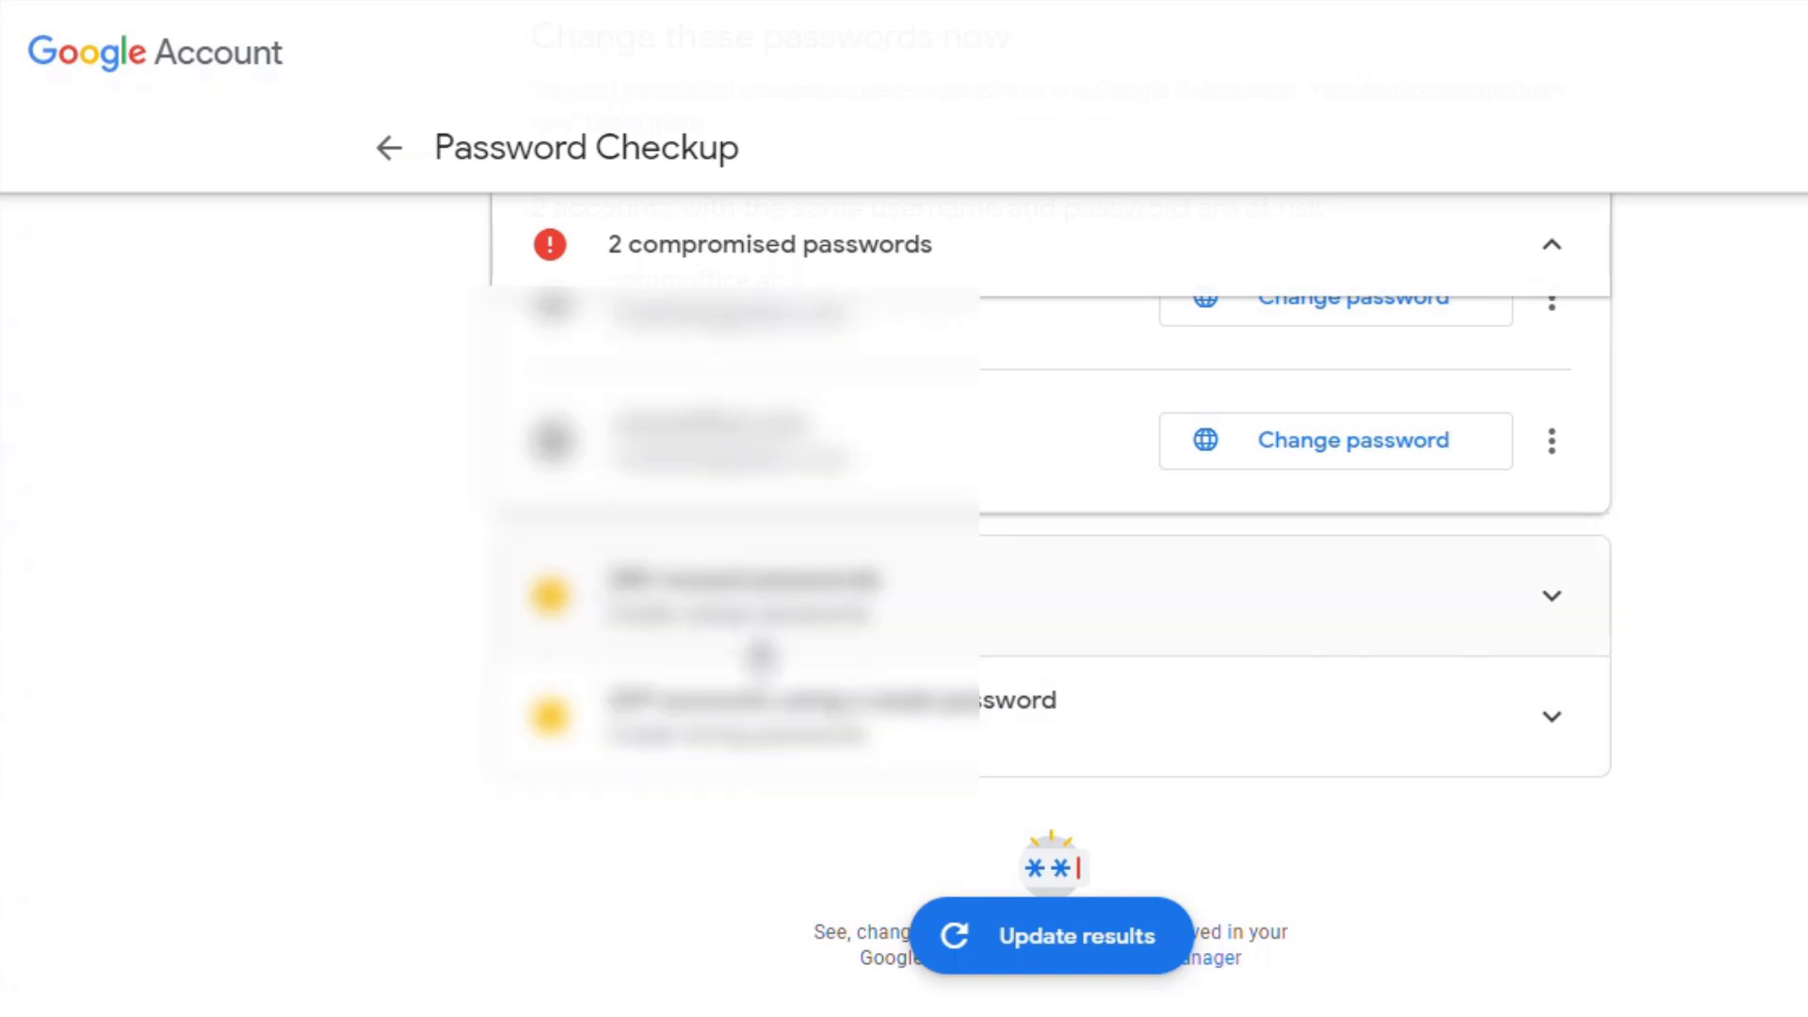
{"action": "scroll", "coordinate": [760, 656], "scroll_direction": "up", "scroll_amount": 3}
{"action": "scroll", "coordinate": [759, 645], "scroll_direction": "down", "scroll_amount": 2}
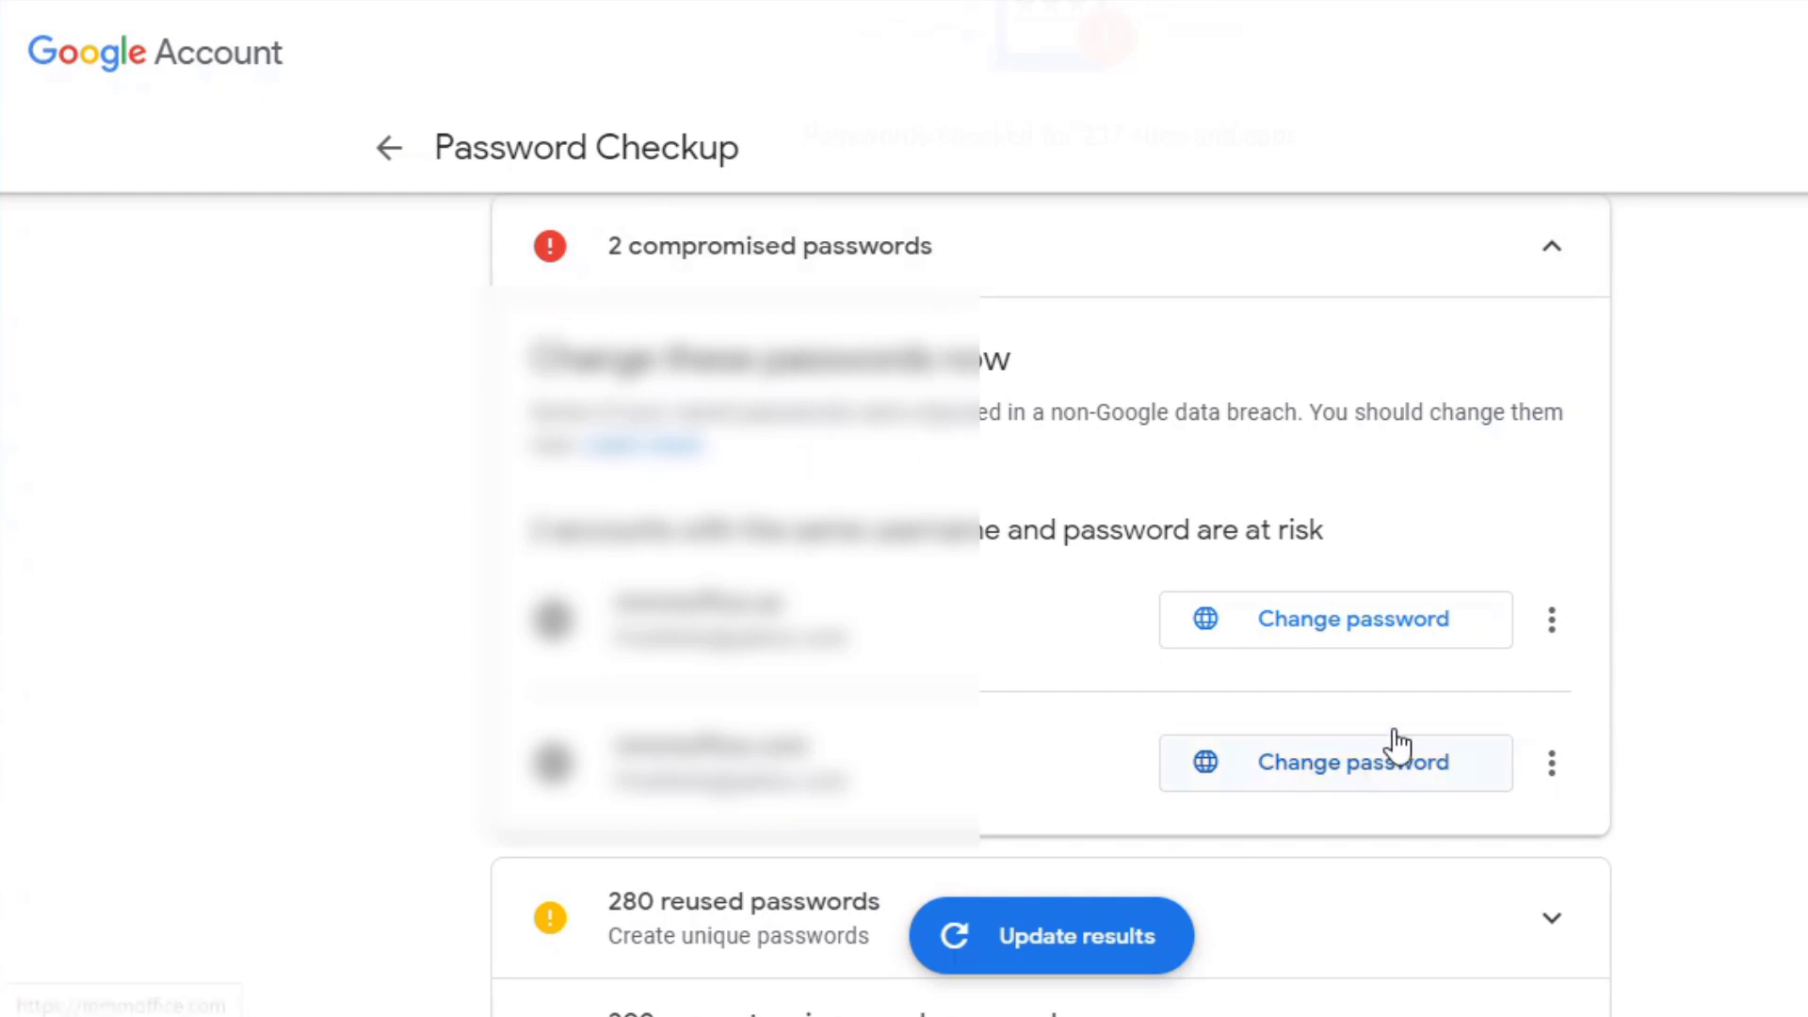
{"action": "left_click", "coordinate": [1555, 767]}
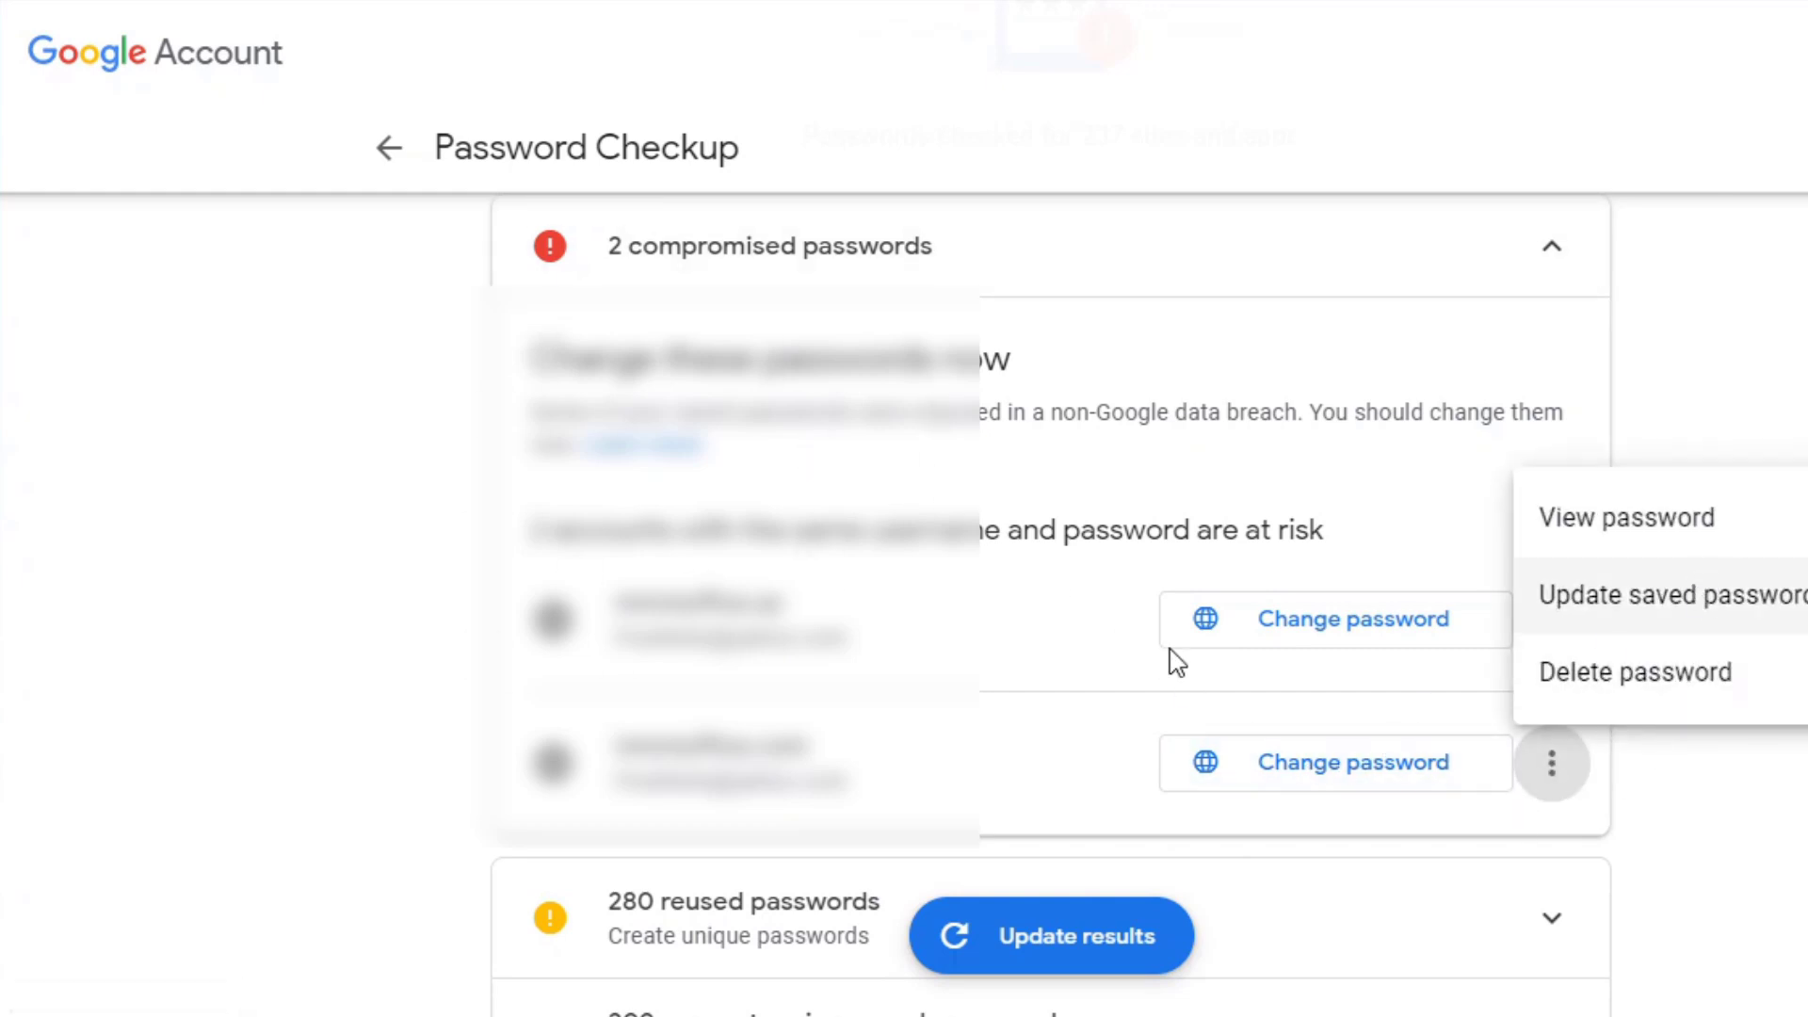
{"action": "left_click", "coordinate": [1058, 386]}
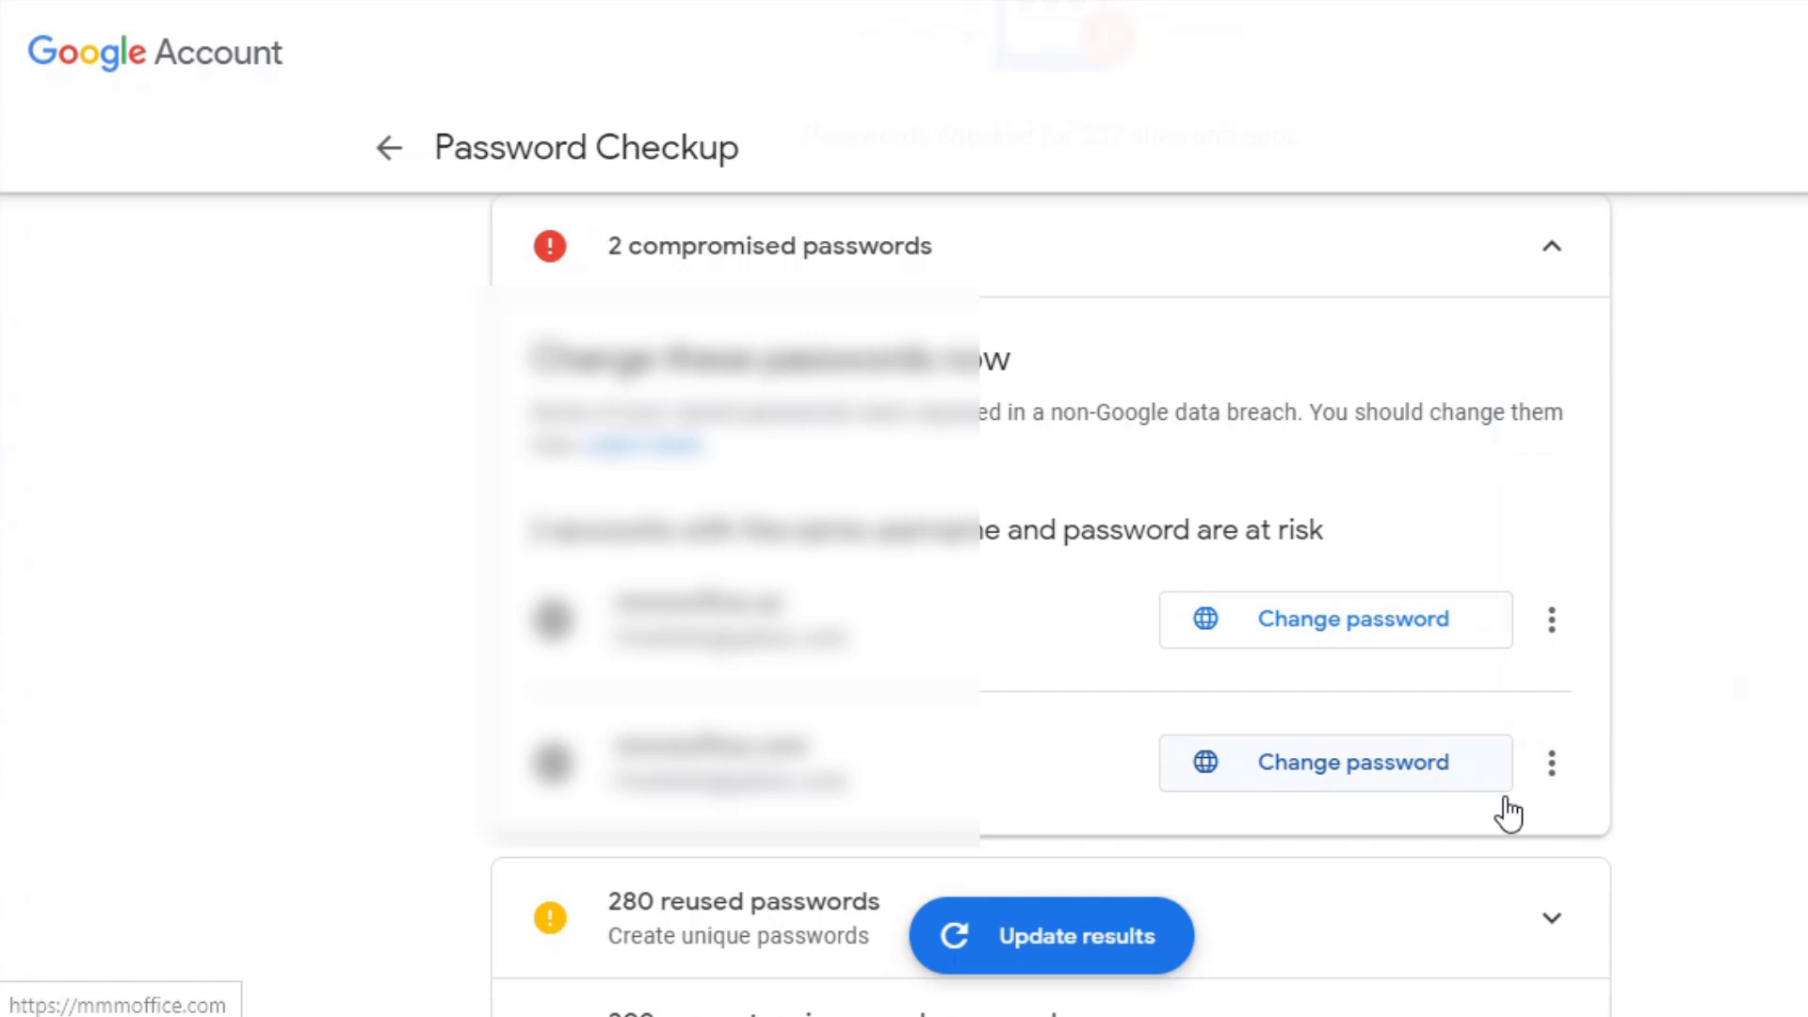
{"action": "left_click", "coordinate": [1553, 765]}
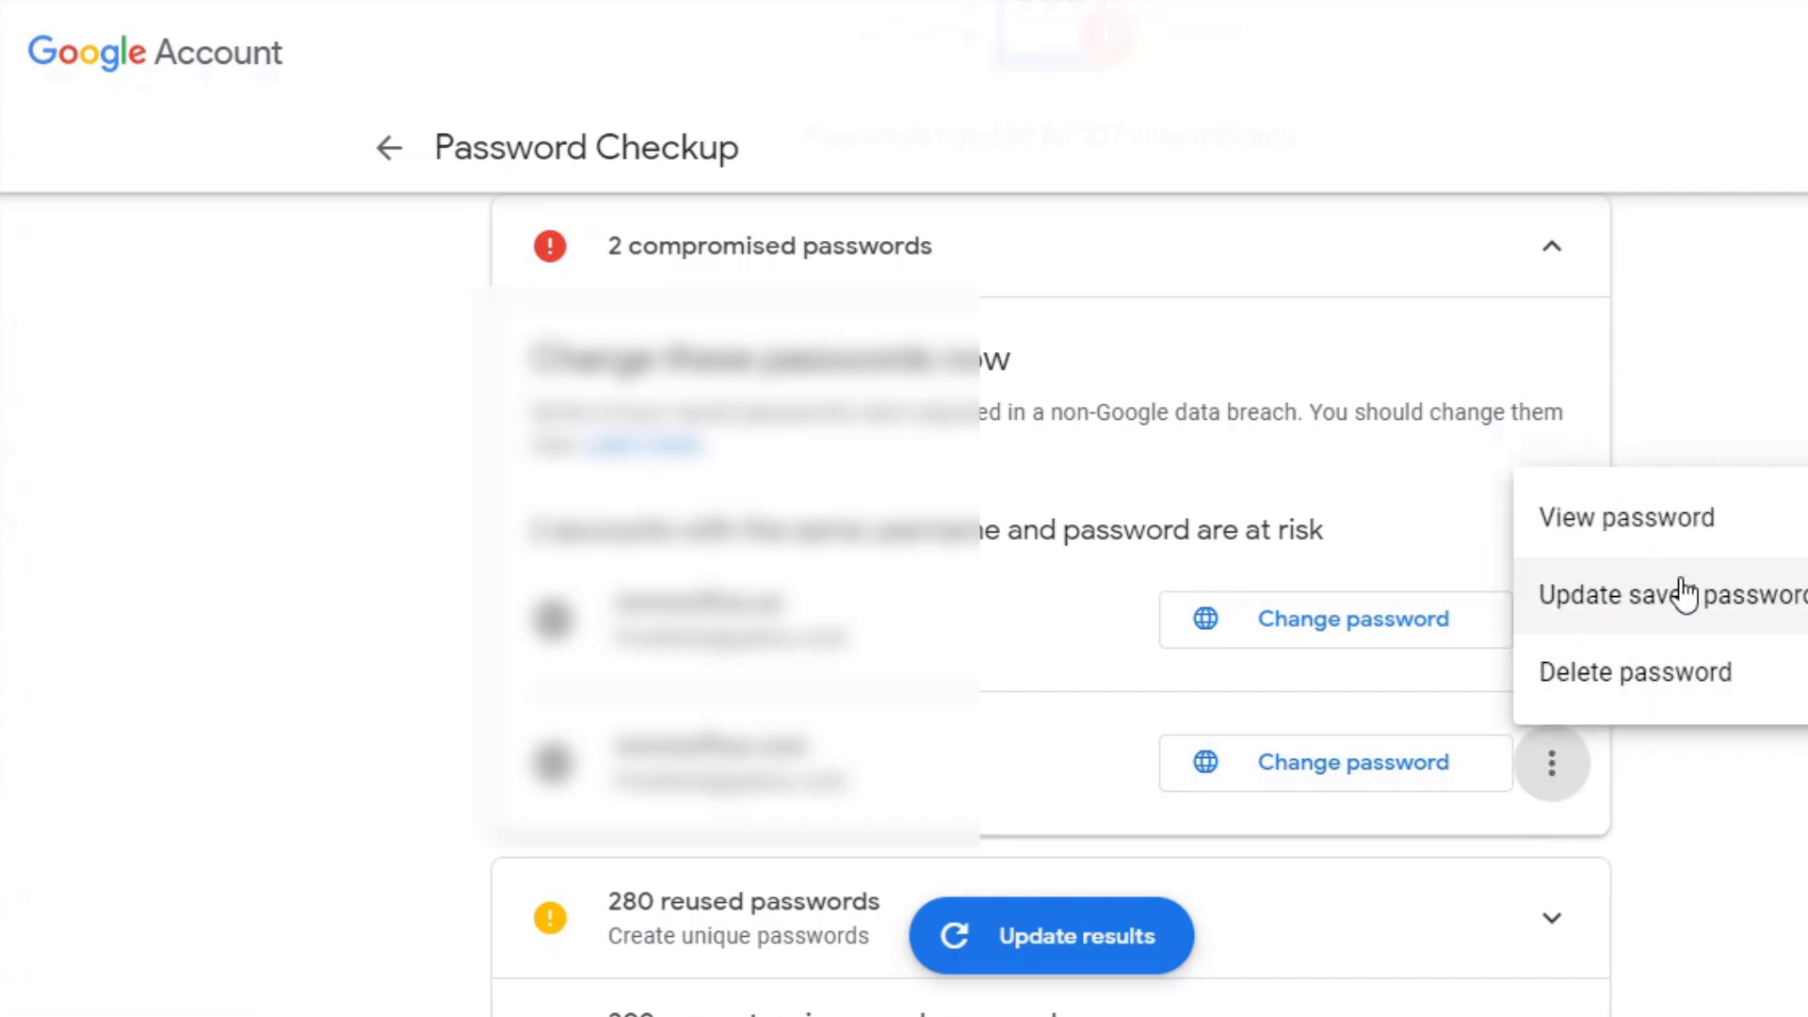
{"action": "left_click", "coordinate": [1770, 347]}
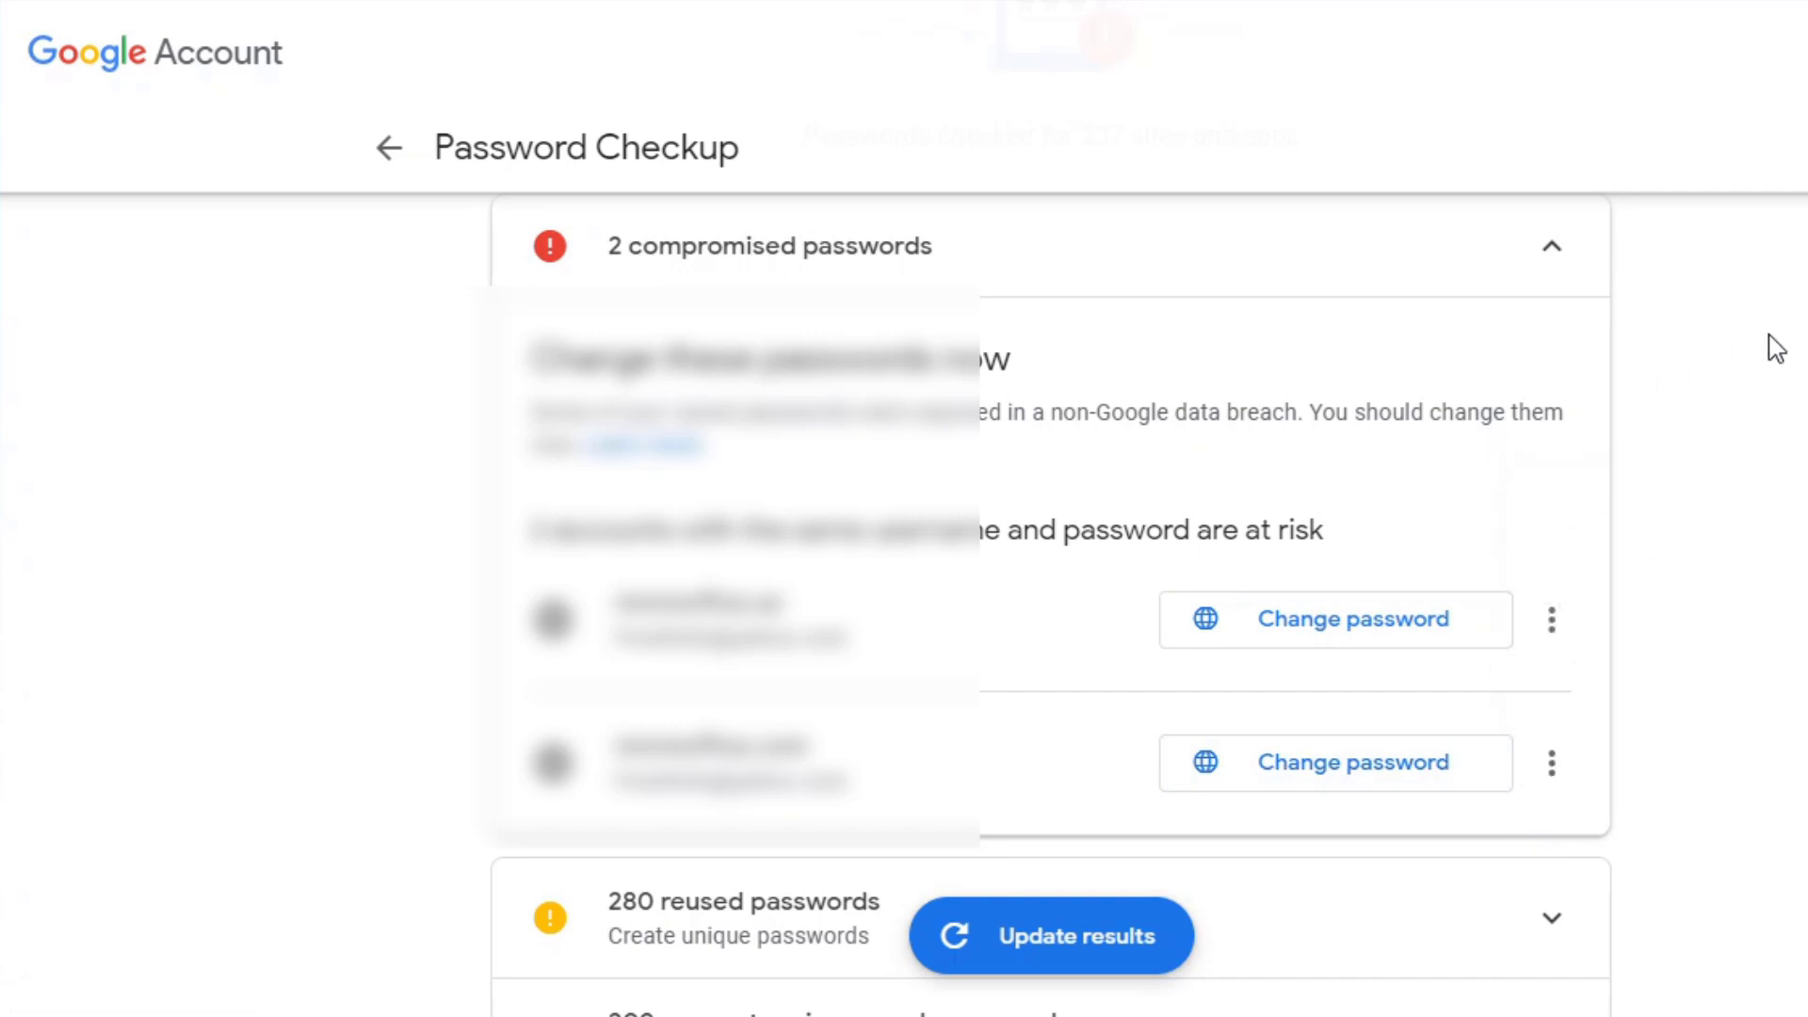